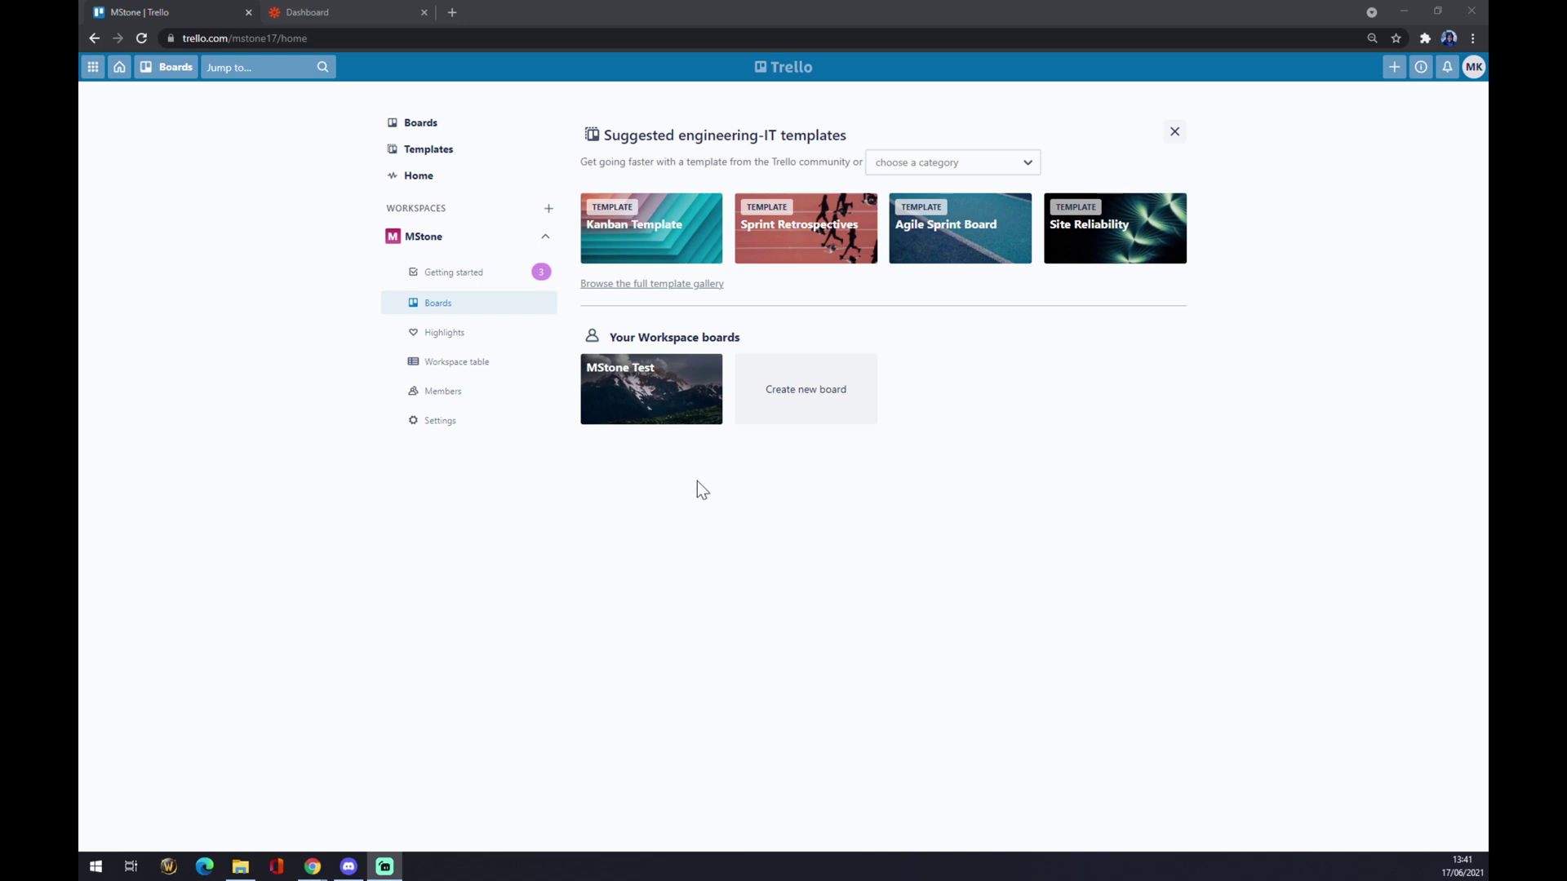
# Step: Open the MStone Test board in Trello
pyautogui.doubleClick(669, 337)
pyautogui.click(771, 340)
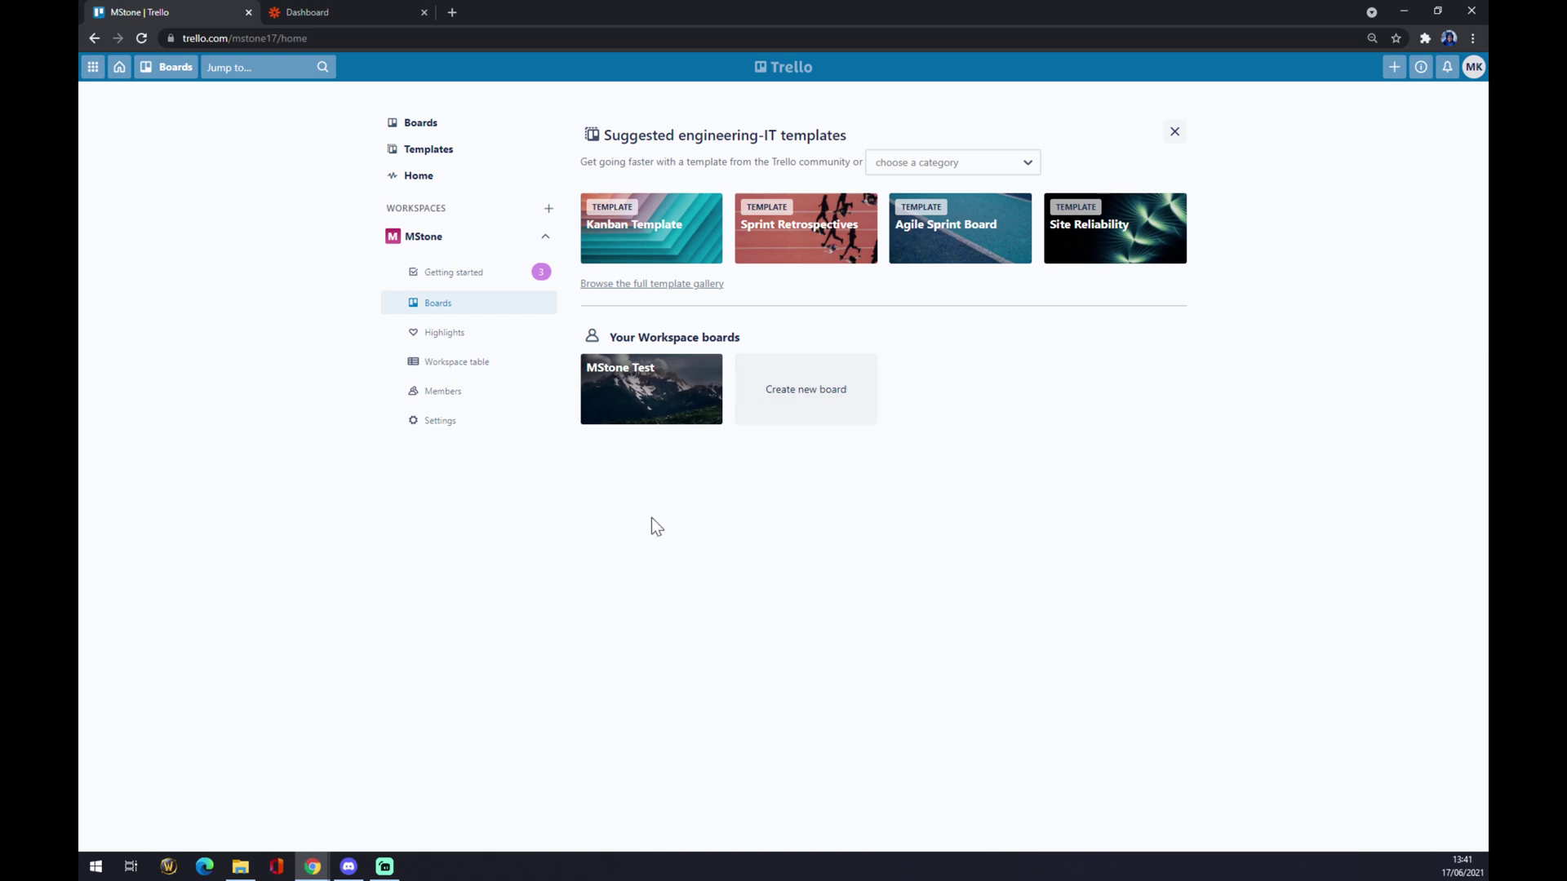
pyautogui.click(619, 412)
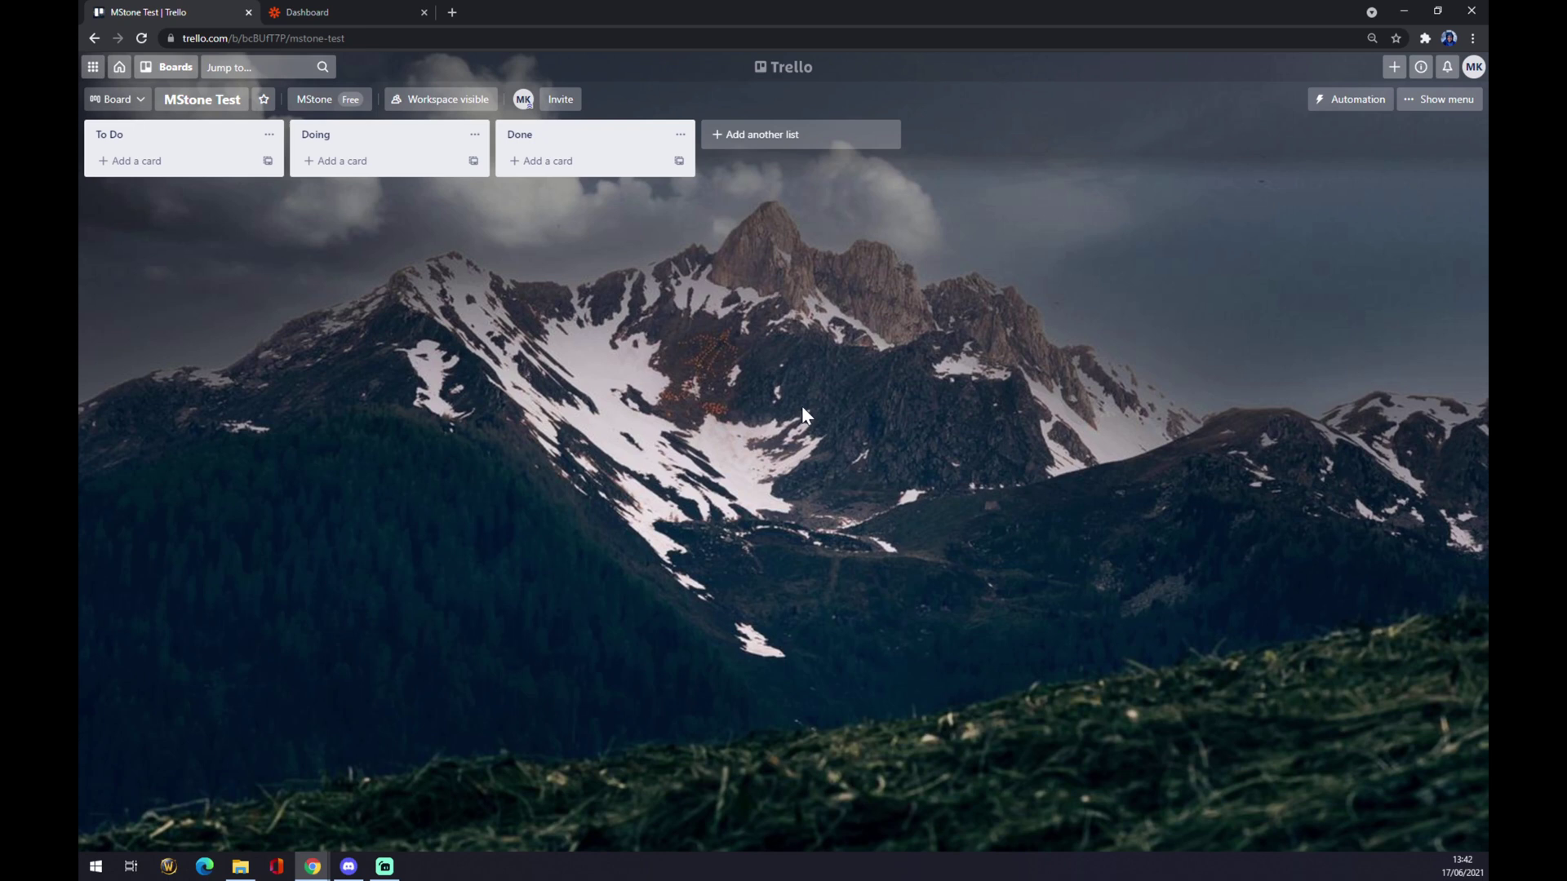
# Step: Search the board's Power-Ups for 'sale' to find Salesforce, then go to the Zapier dashboard
pyautogui.click(1425, 106)
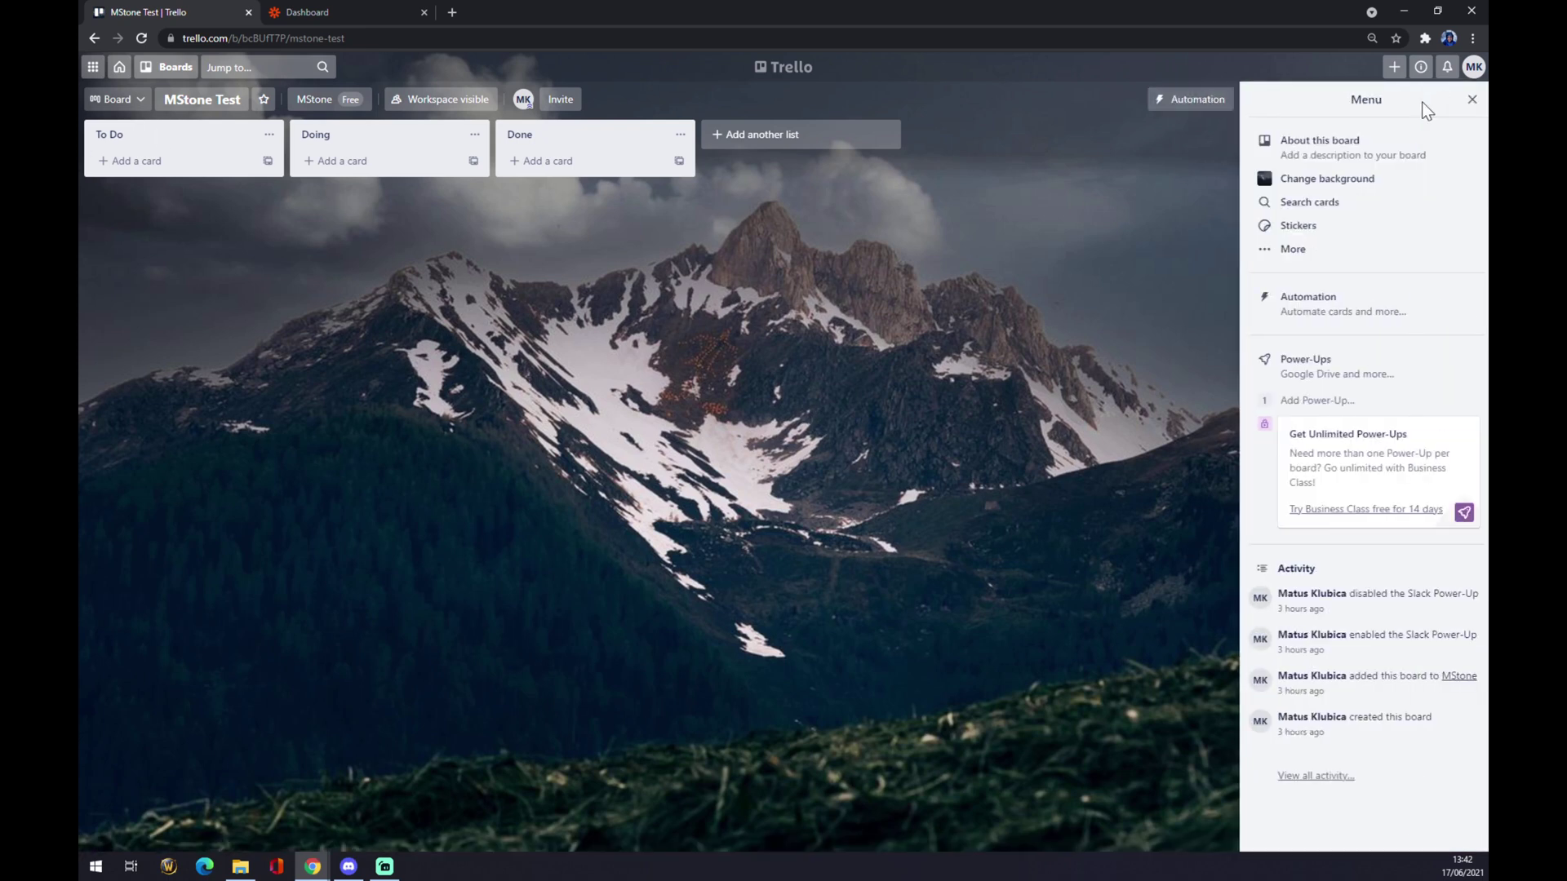
pyautogui.click(1377, 372)
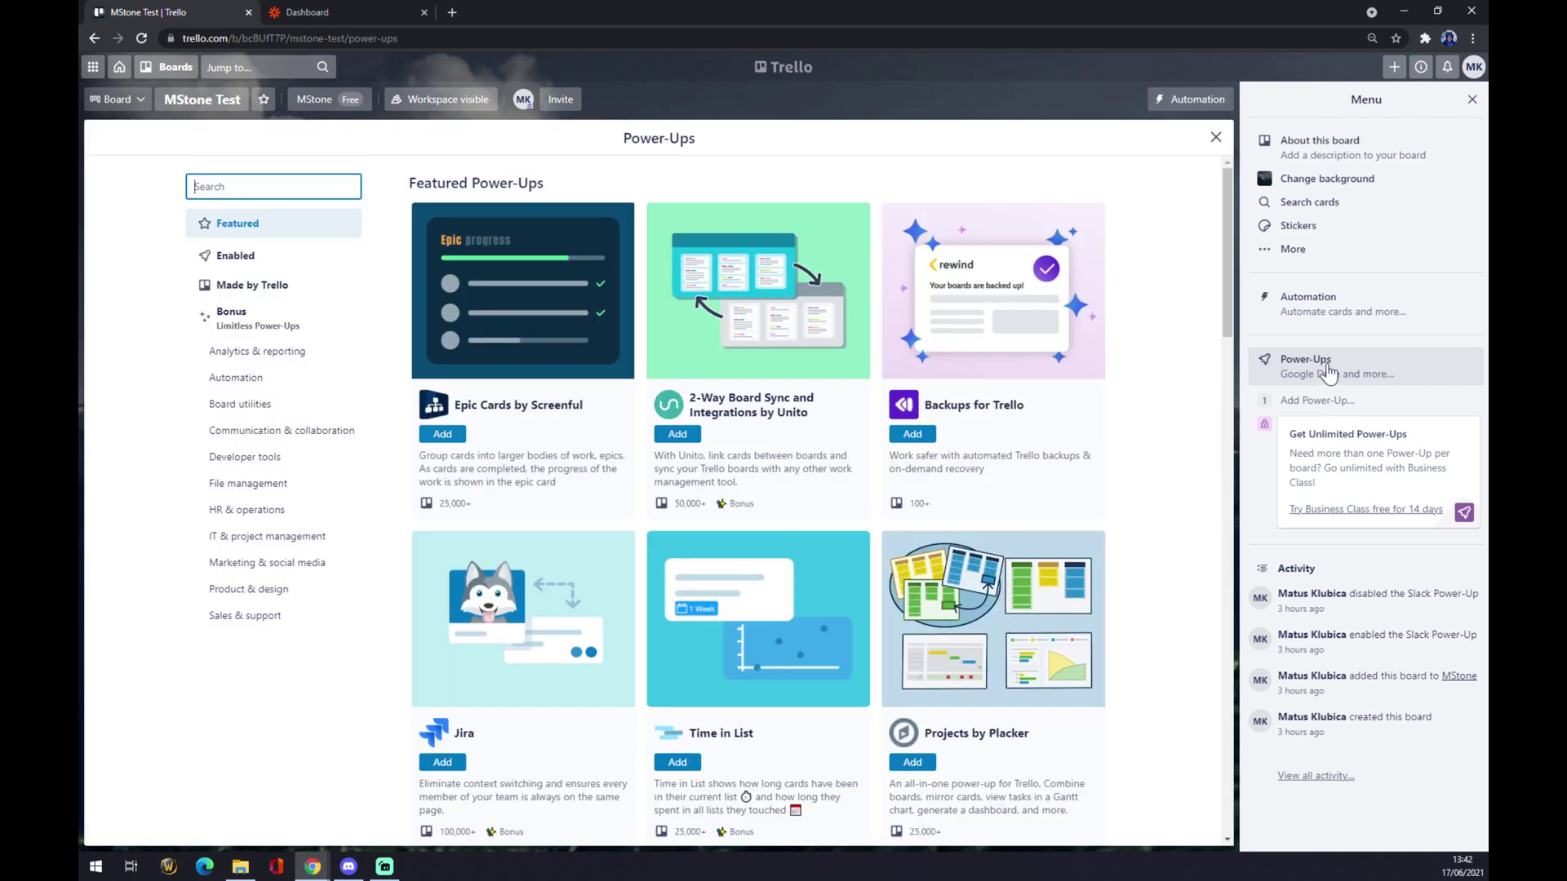
pyautogui.click(1472, 99)
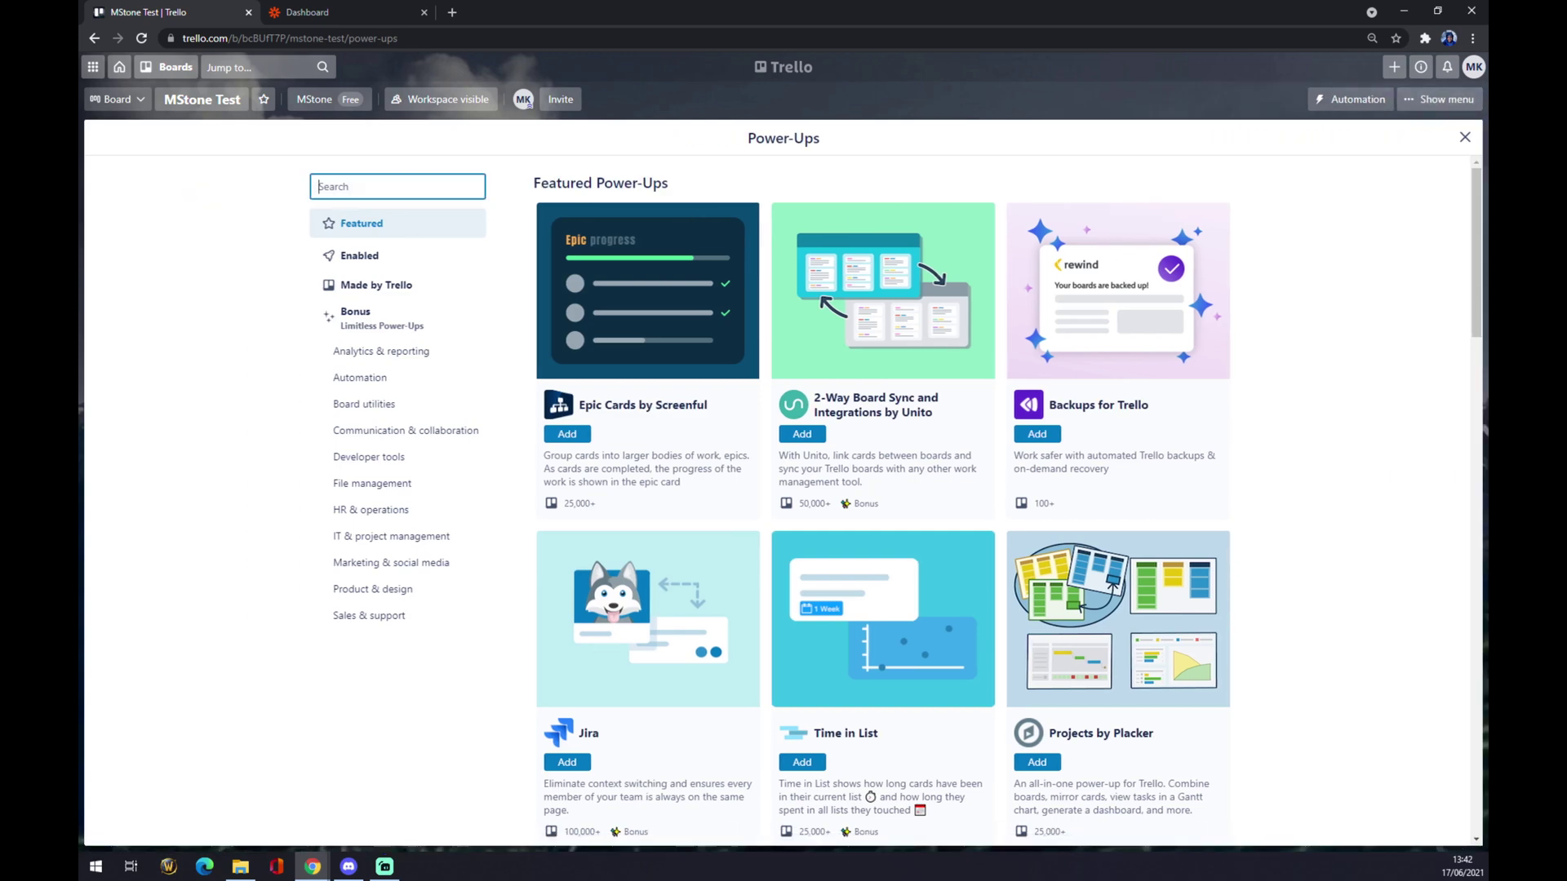
pyautogui.write('sale')
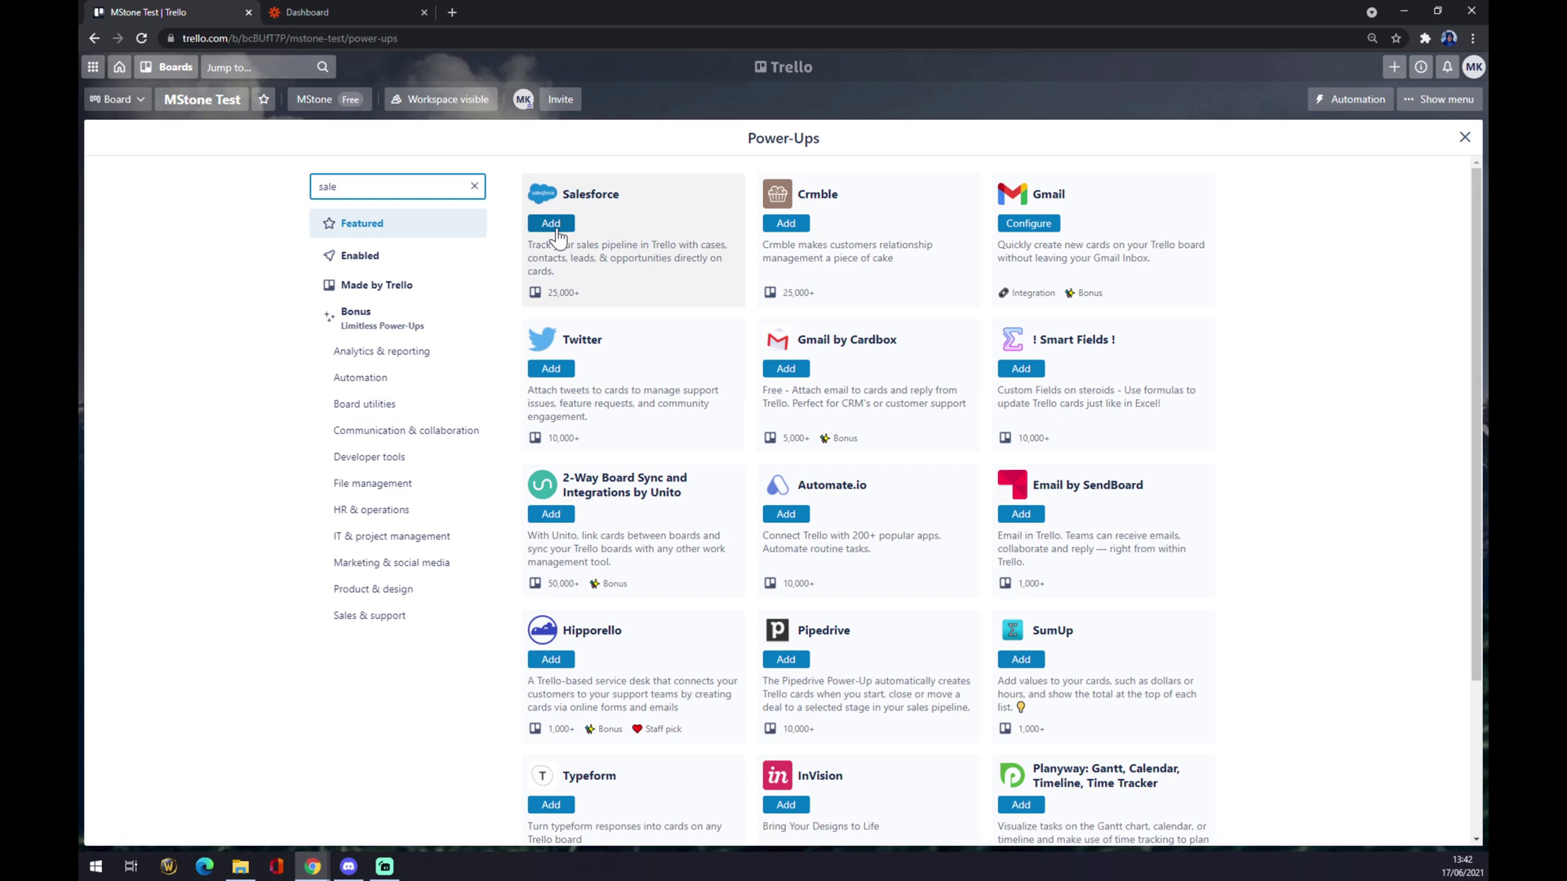
pyautogui.click(332, 10)
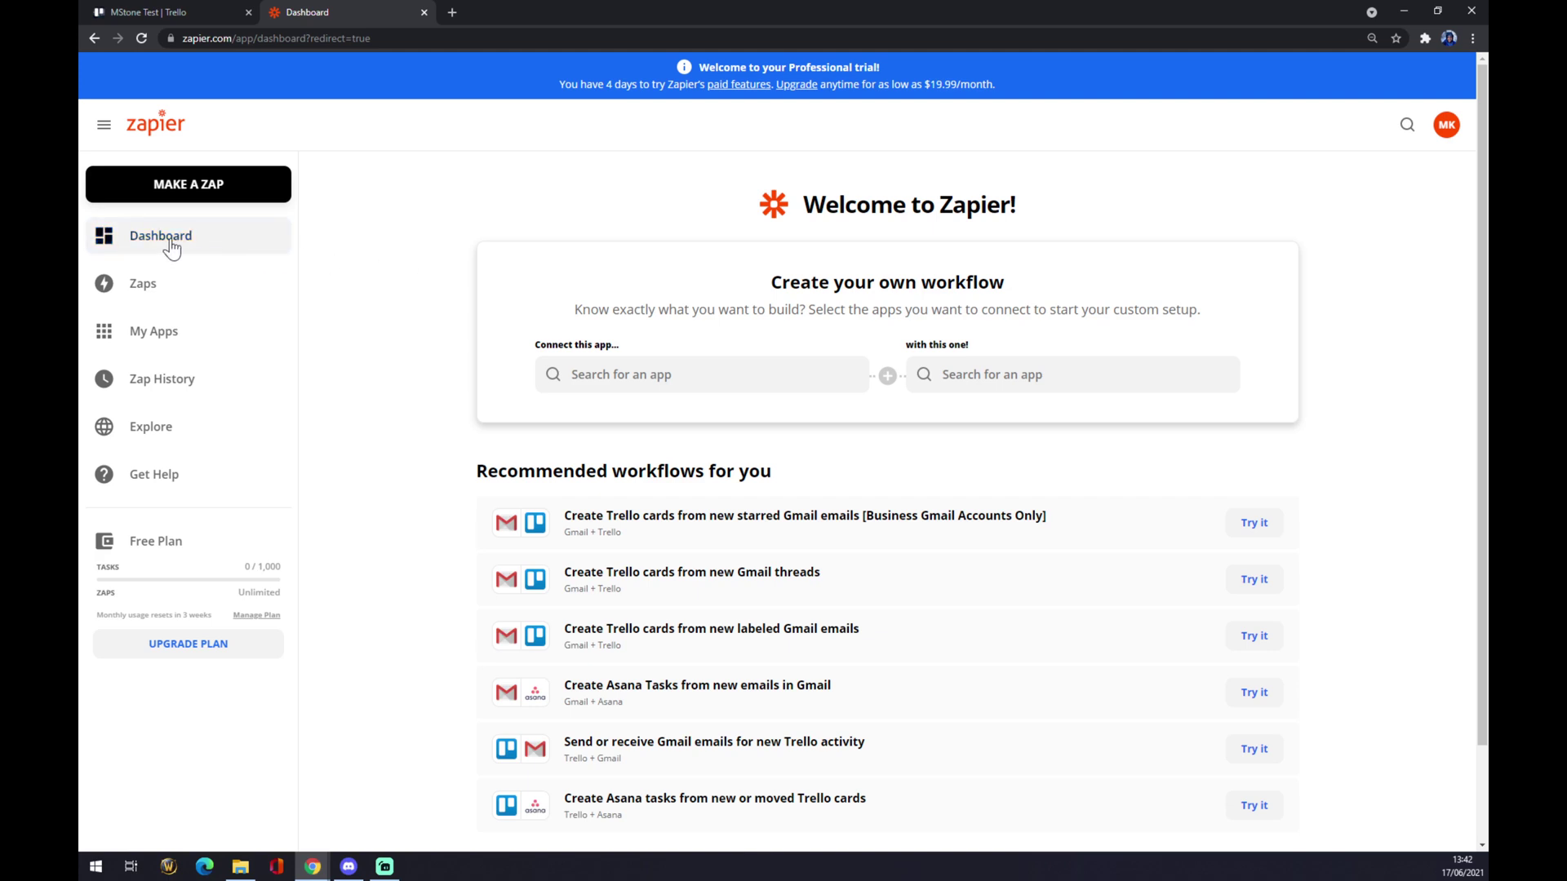
# Step: Start a new Zap with MAKE A ZAP on the Zapier dashboard
pyautogui.click(164, 193)
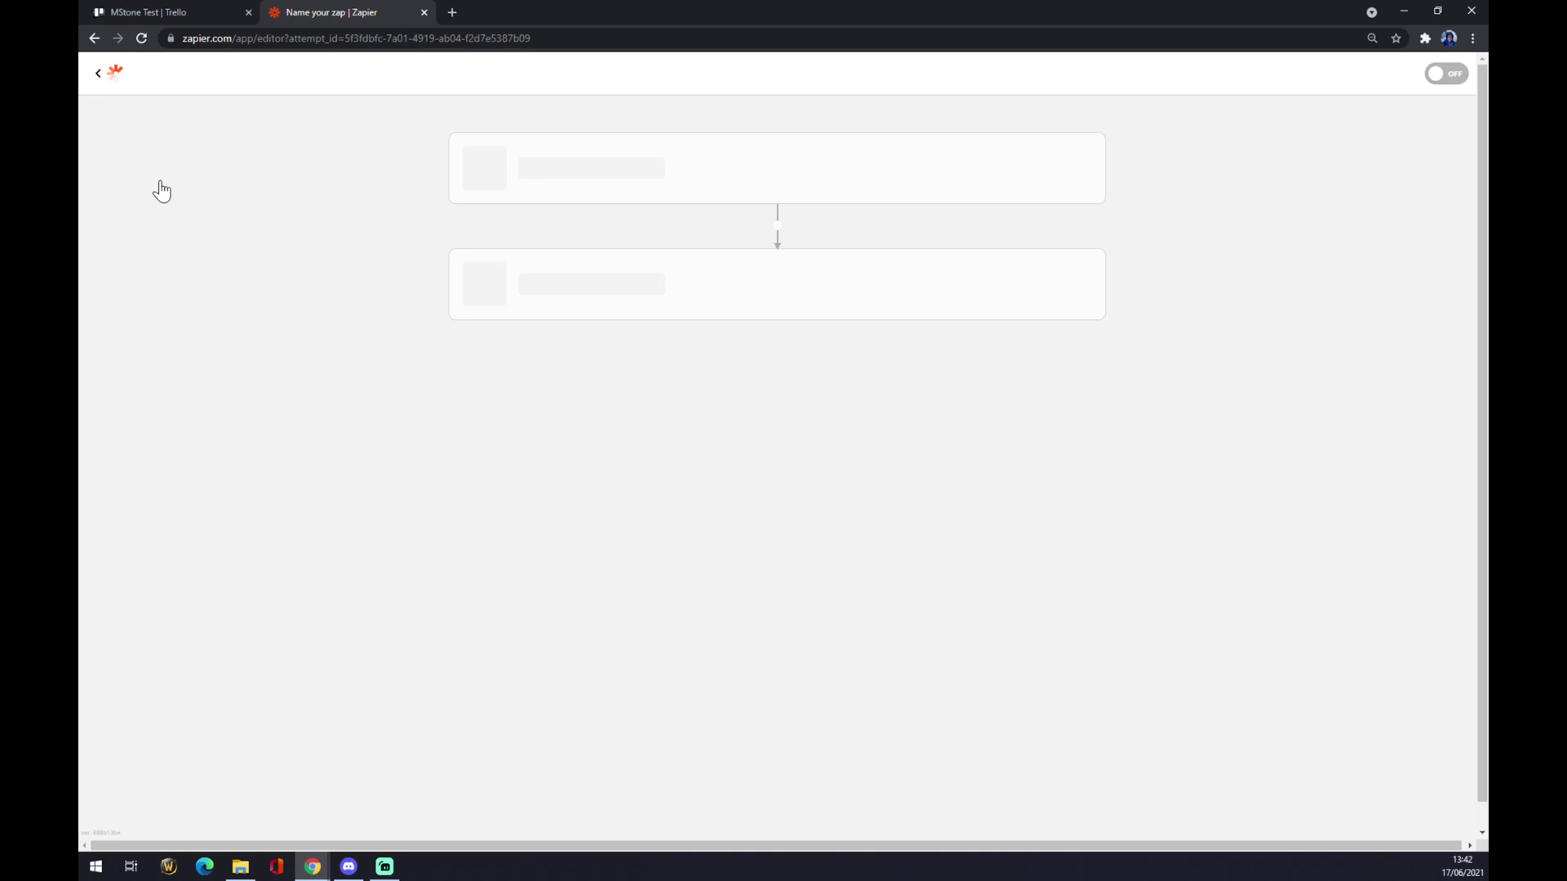
# Step: Rename the Zap to 'Tretoo to salesforce'
pyautogui.click(200, 113)
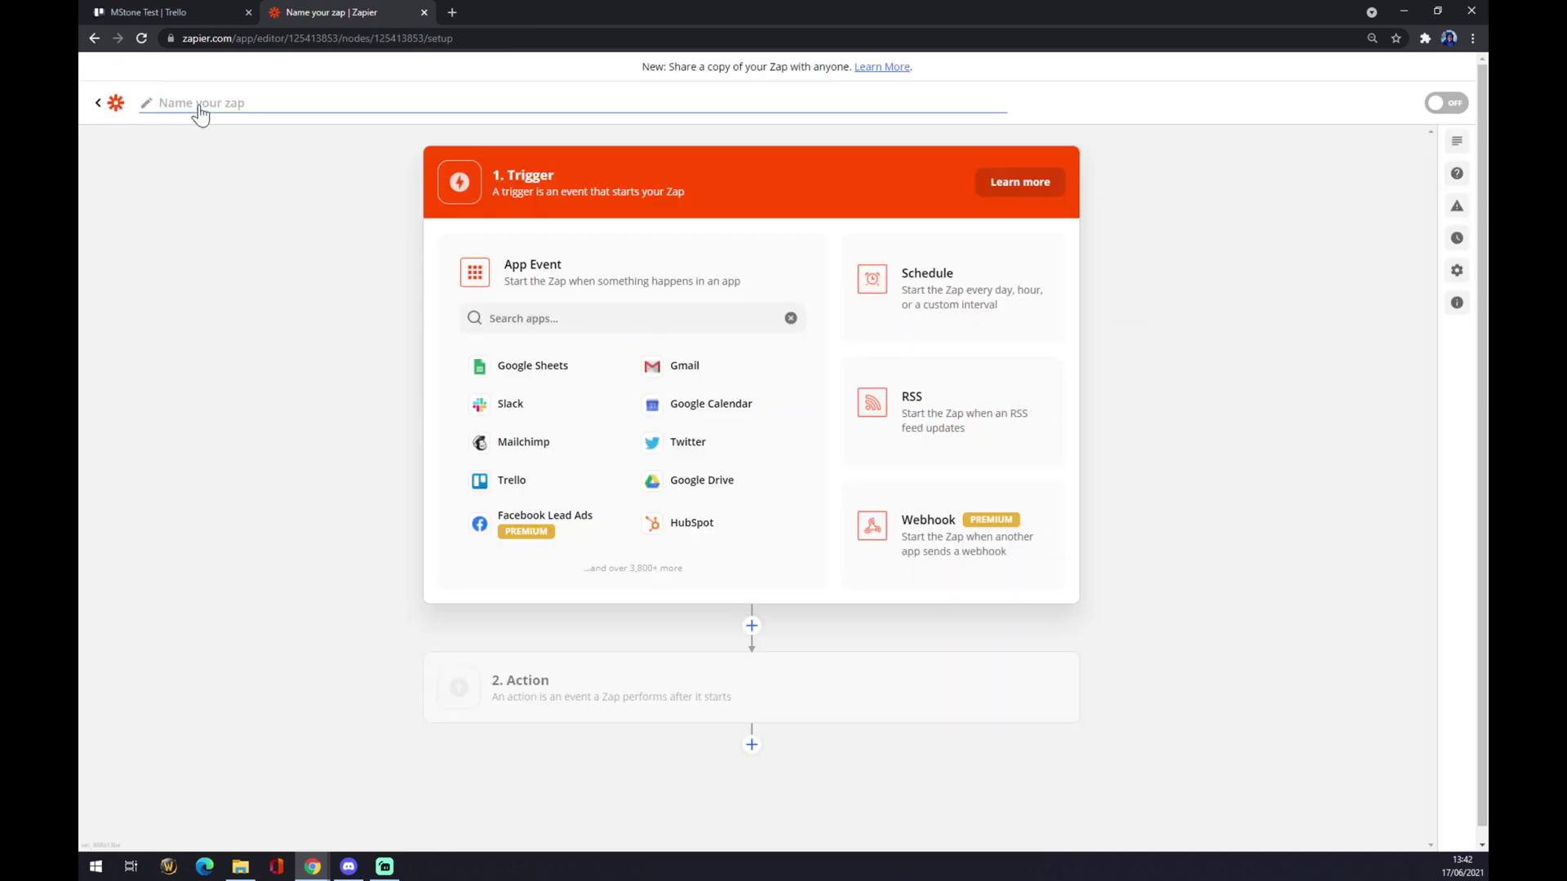
pyautogui.write('Tretoo to salesforce')
pyautogui.press('Return')
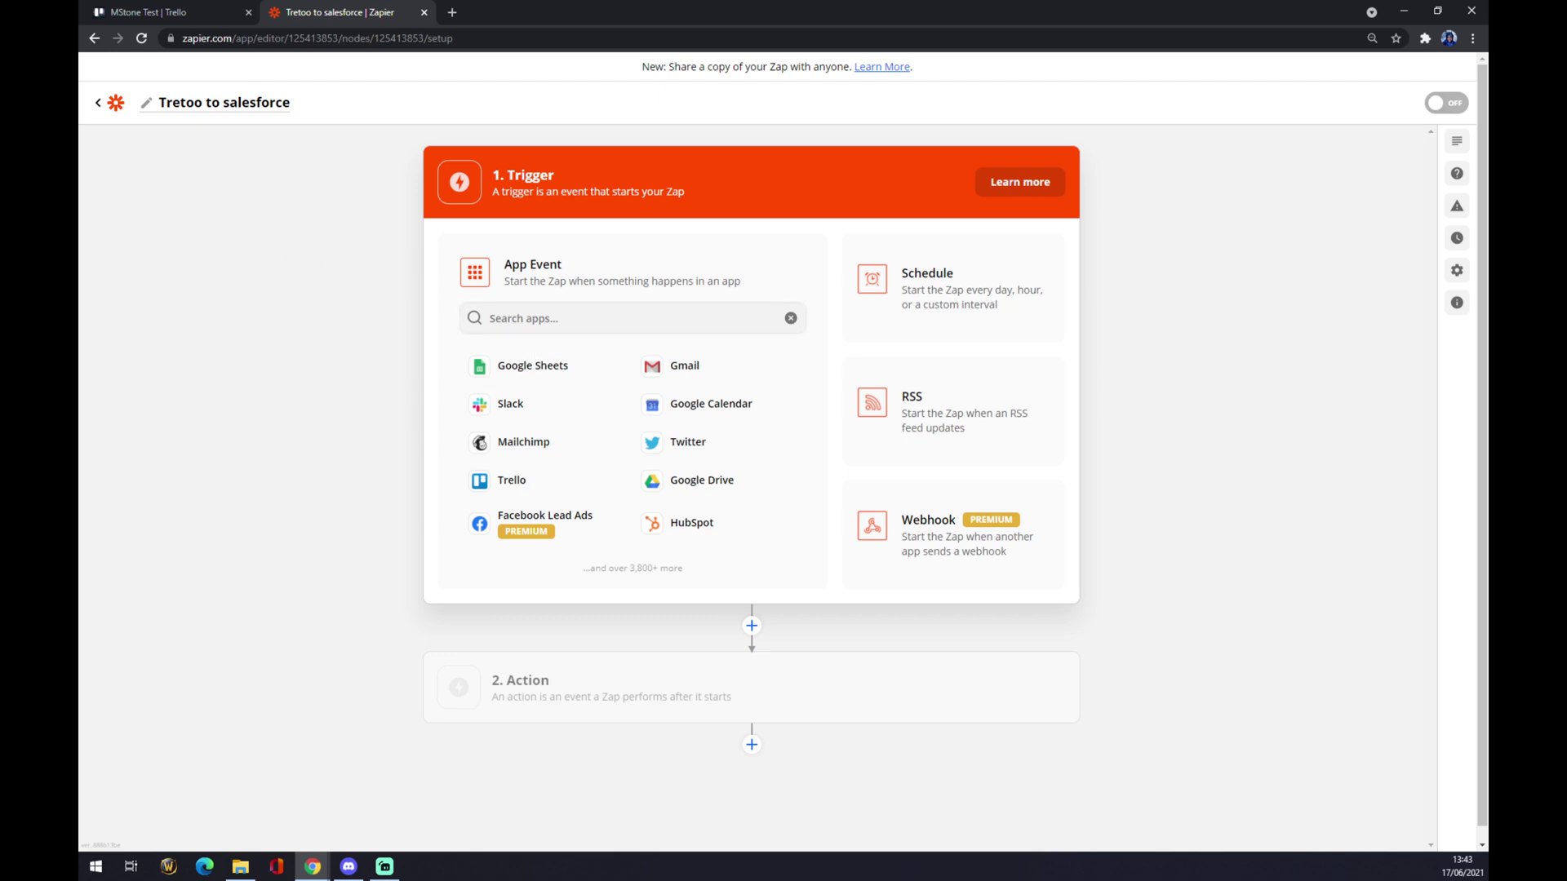
# Step: Search for 'trello' and pick Trello as the trigger app
pyautogui.click(522, 319)
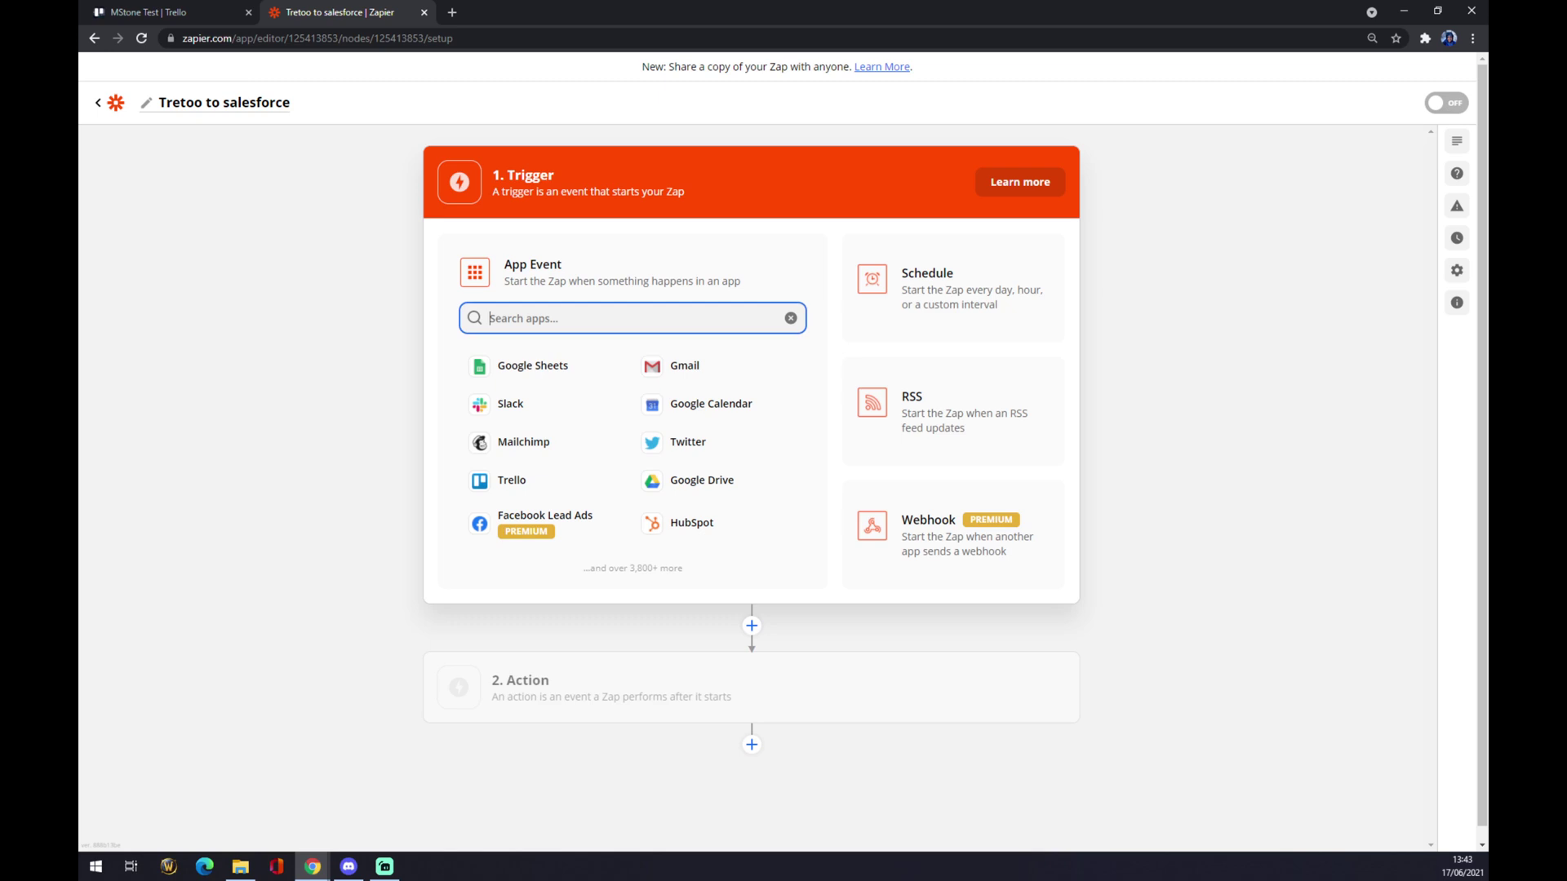
pyautogui.write('trello')
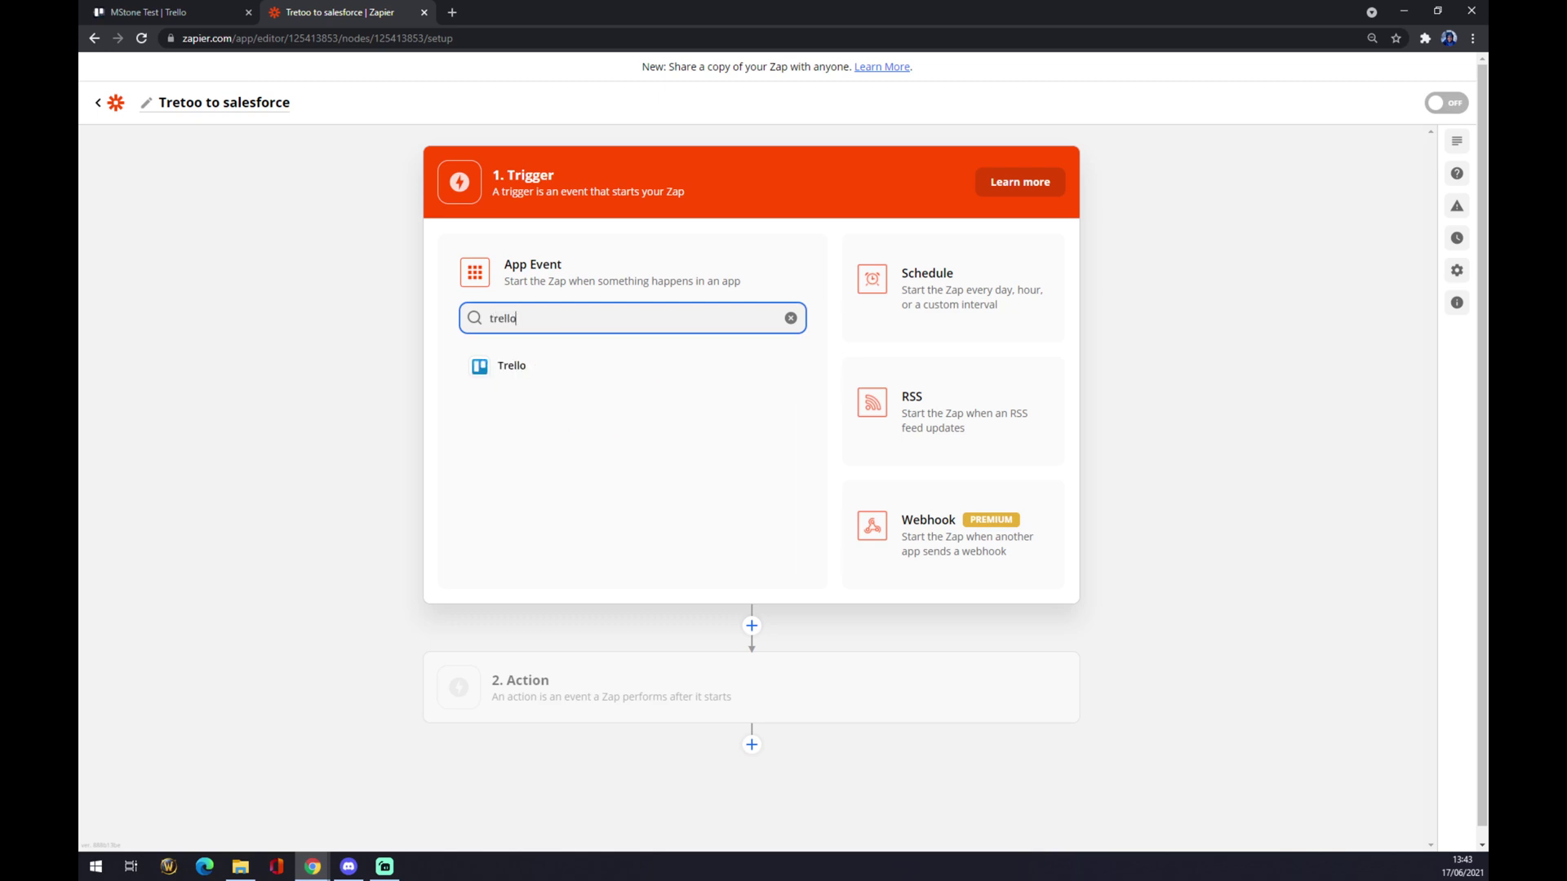
pyautogui.click(498, 377)
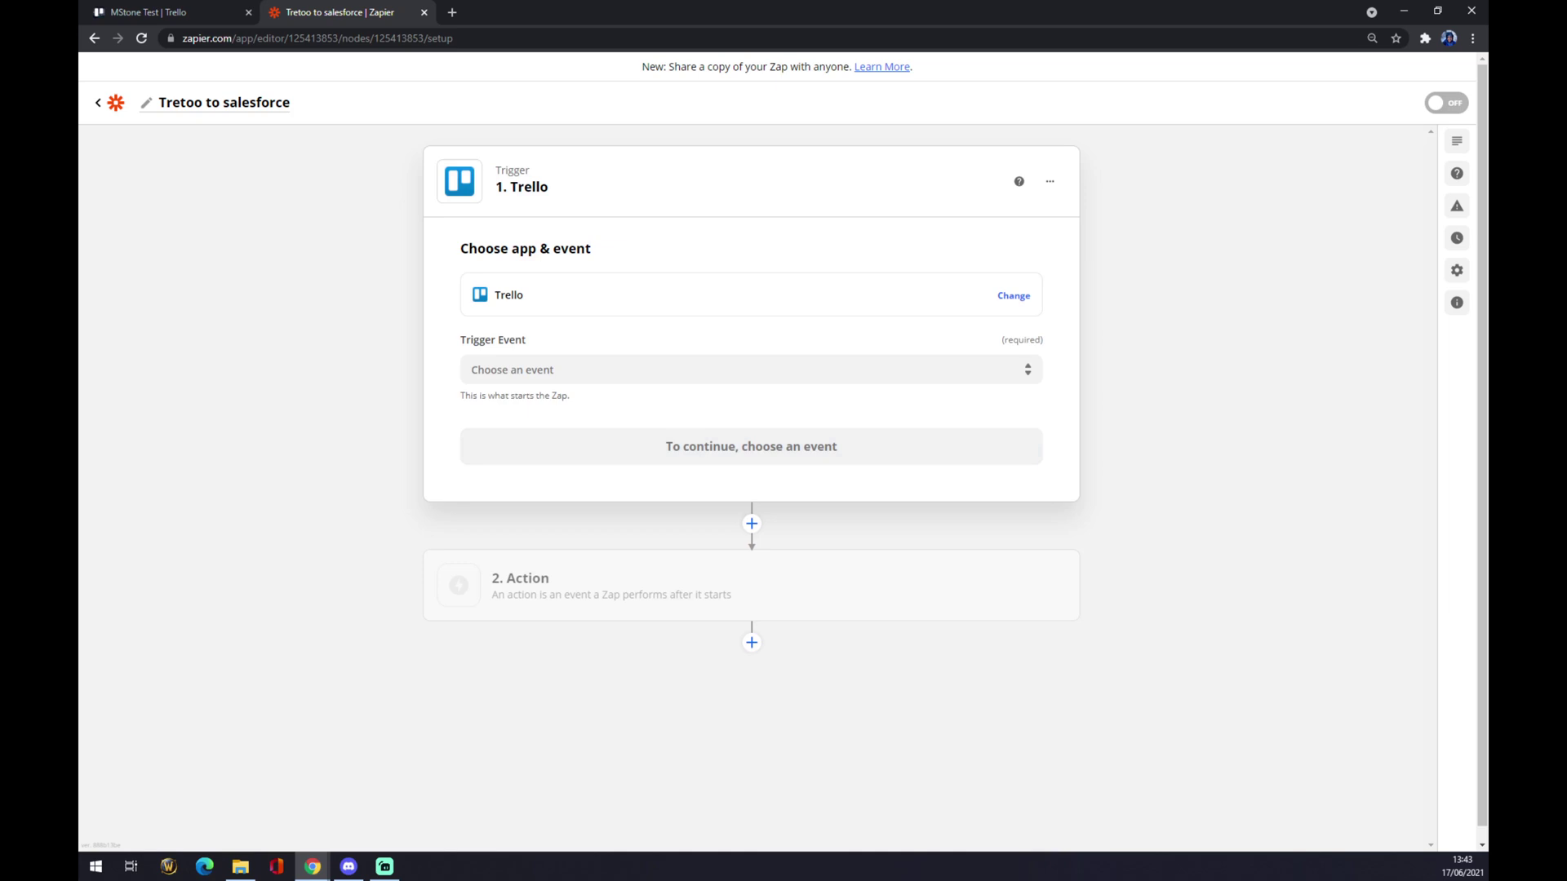
# Step: Set the Trello trigger event to New Member on Card and continue
pyautogui.click(472, 369)
pyautogui.scroll(-4, 577, 438)
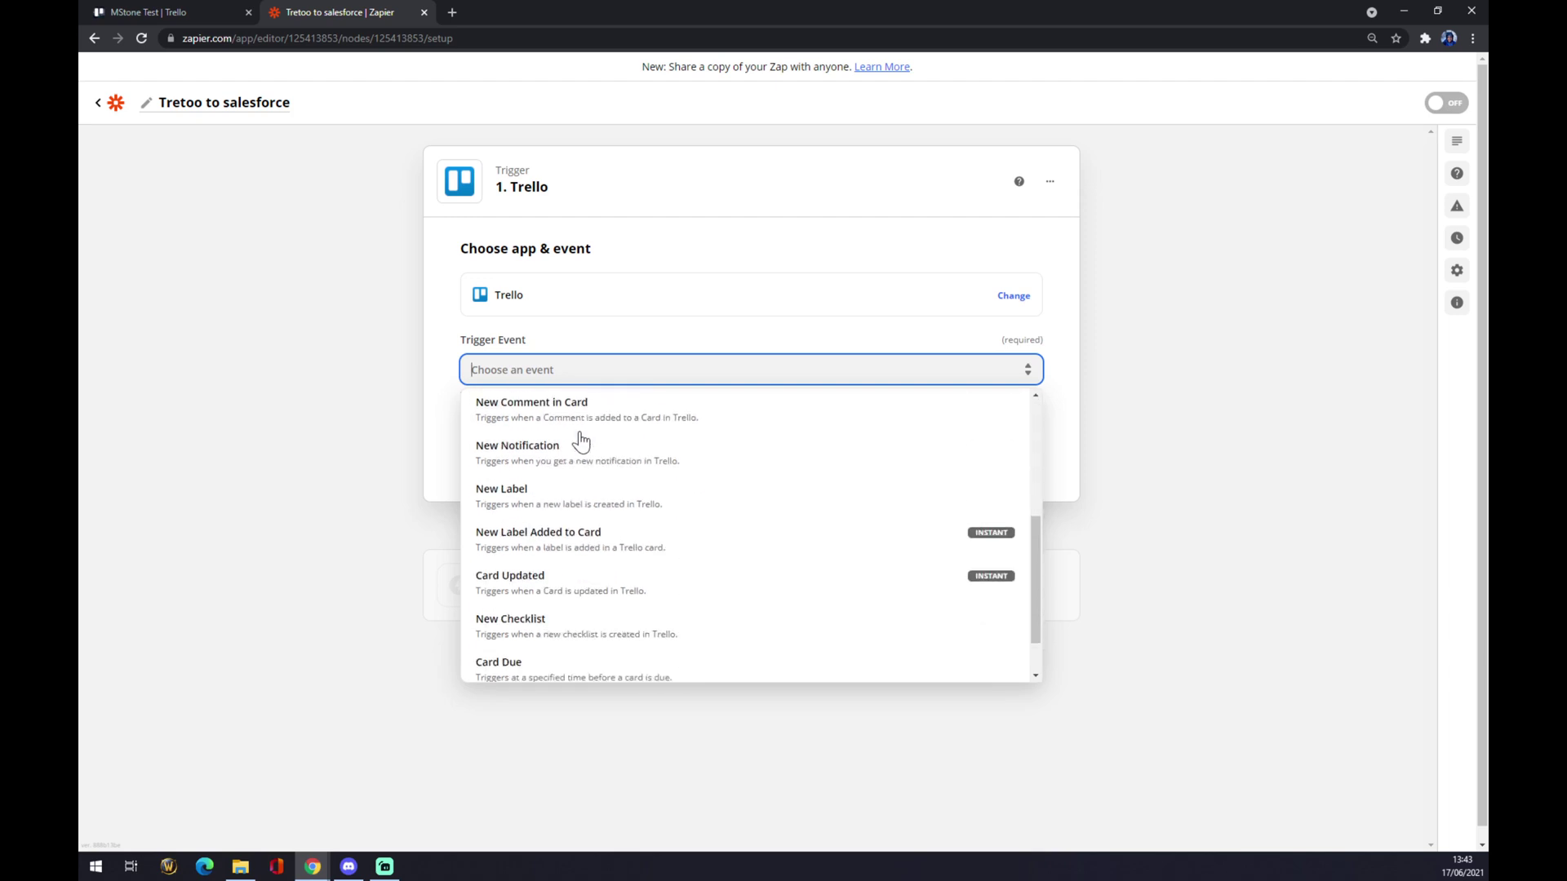
pyautogui.scroll(5, 585, 478)
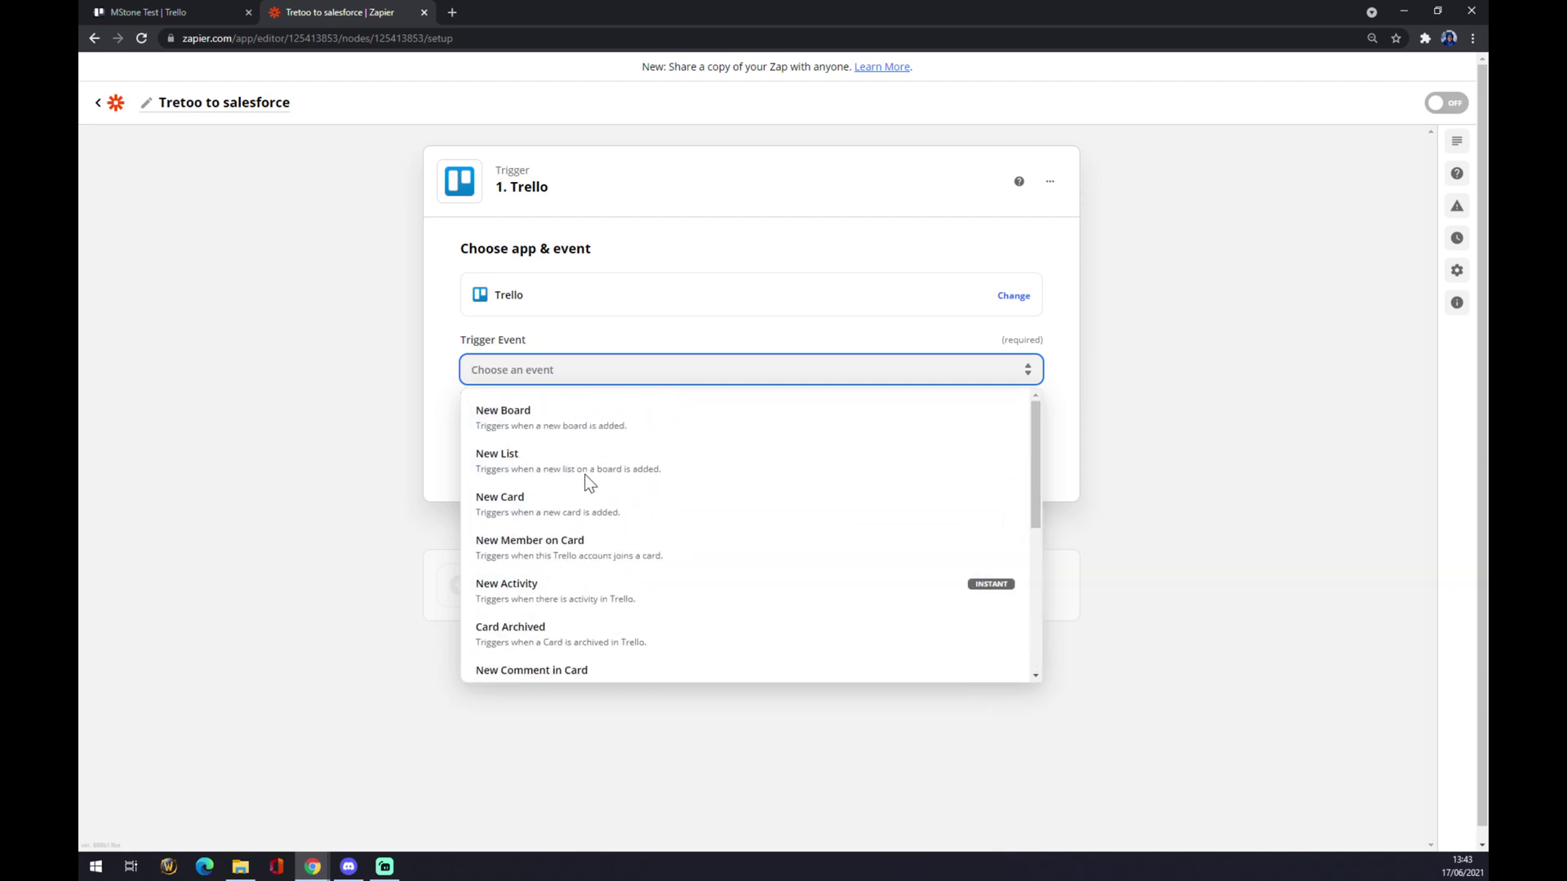
pyautogui.click(603, 546)
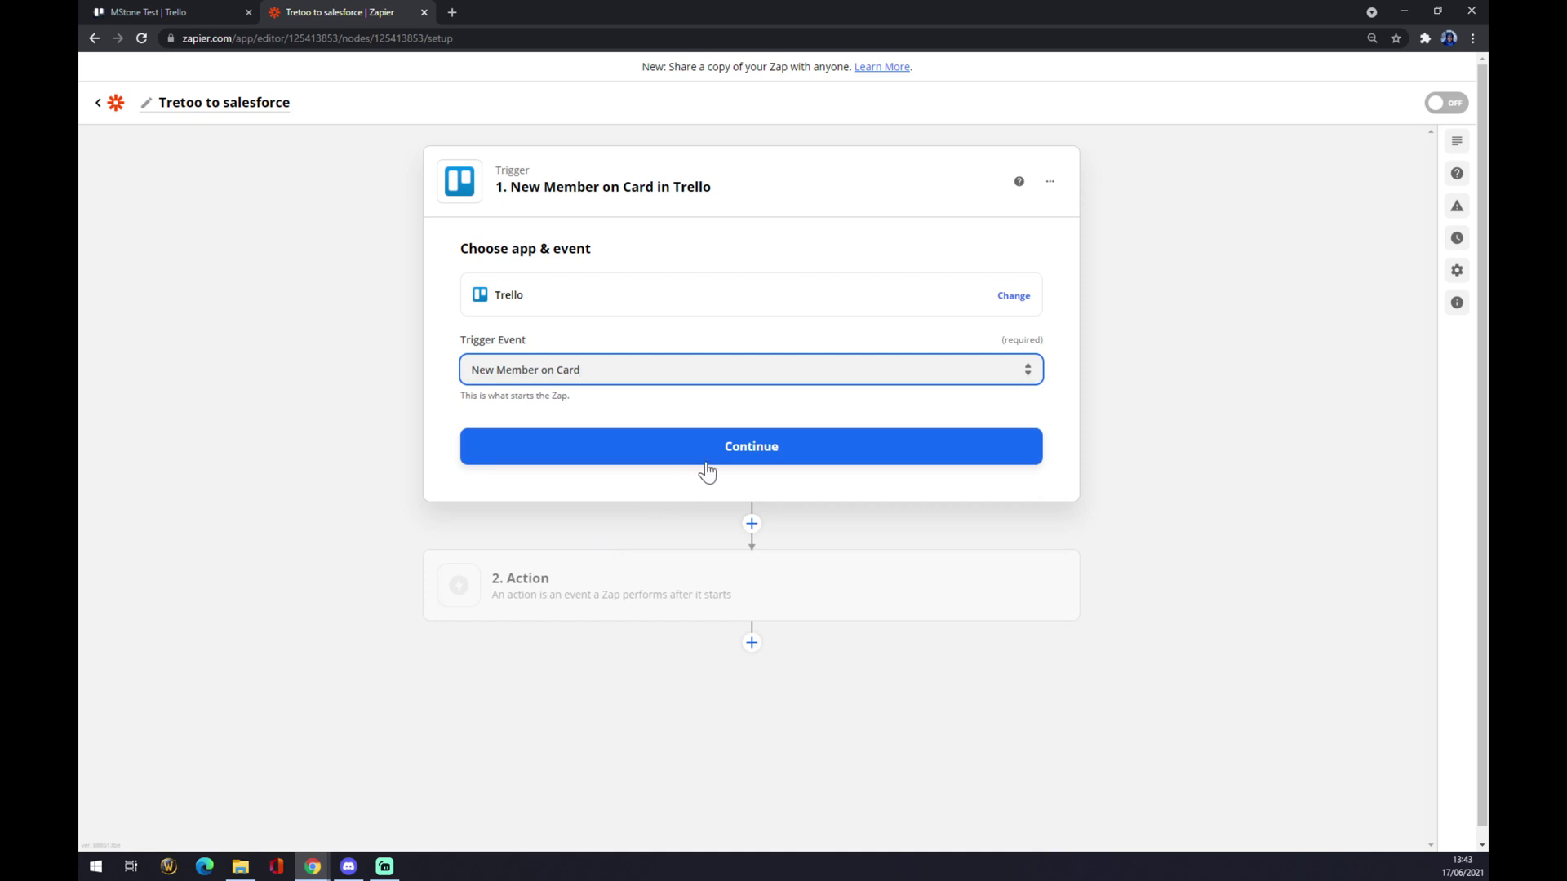
pyautogui.click(731, 451)
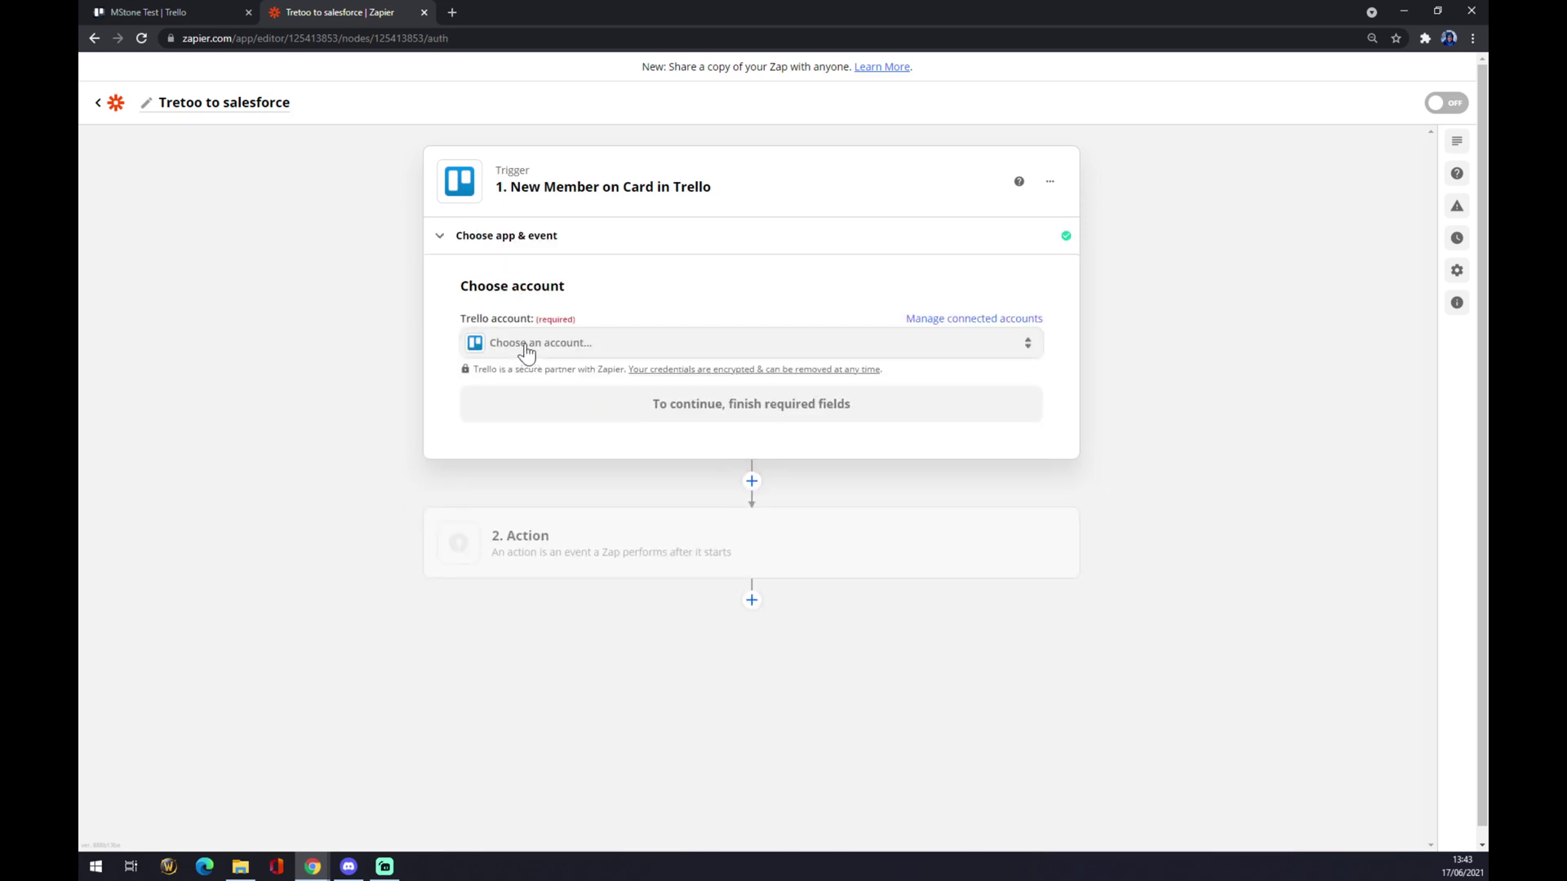
# Step: Select the connected Trello account and continue to trigger setup
pyautogui.click(526, 351)
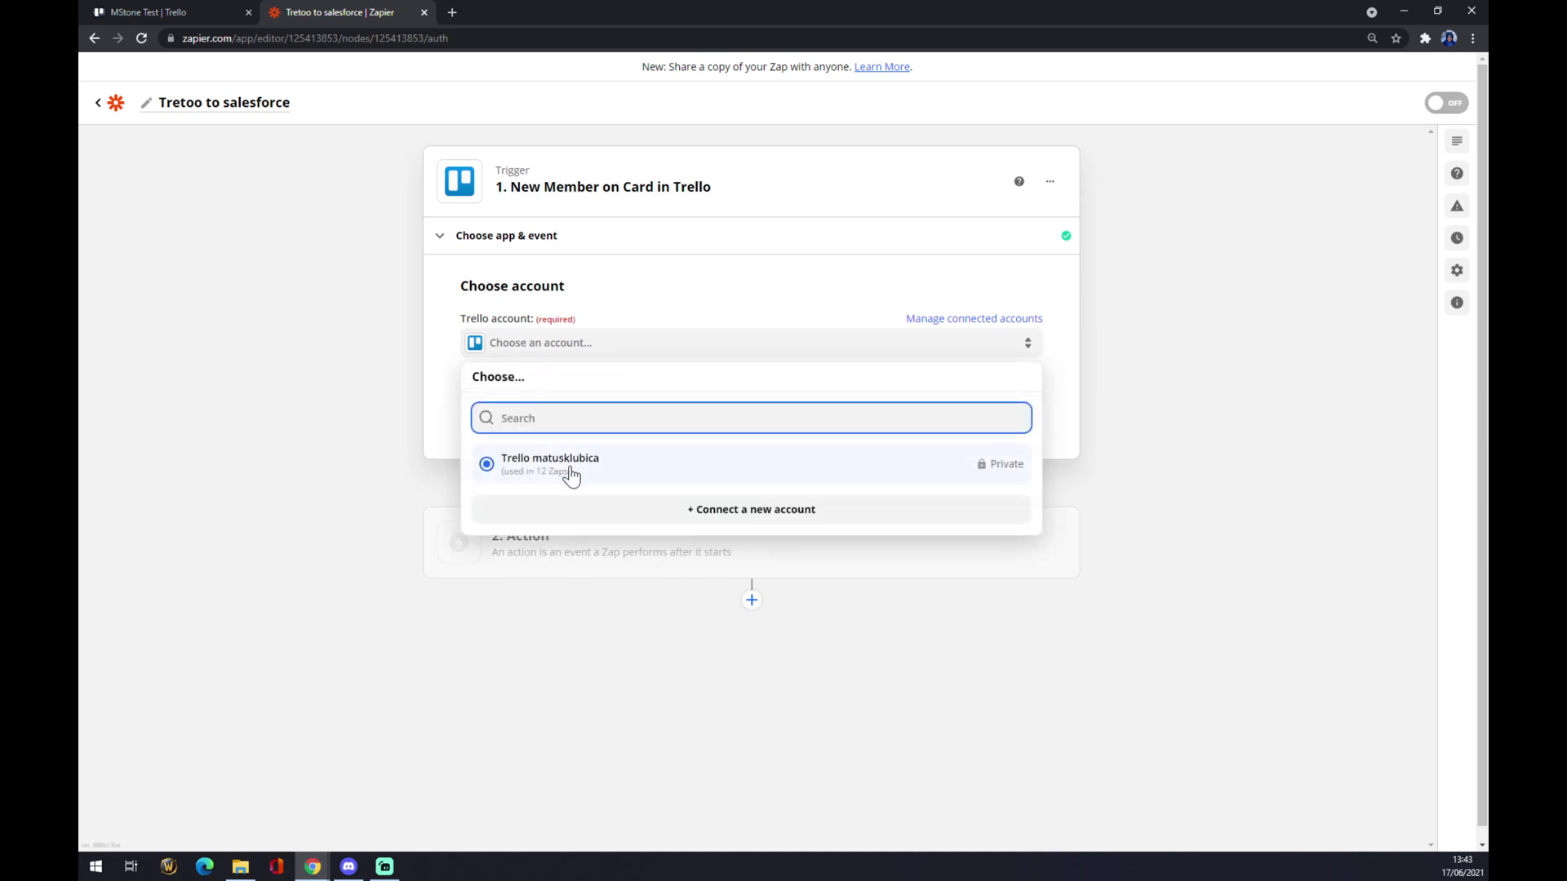
pyautogui.click(570, 469)
pyautogui.click(646, 416)
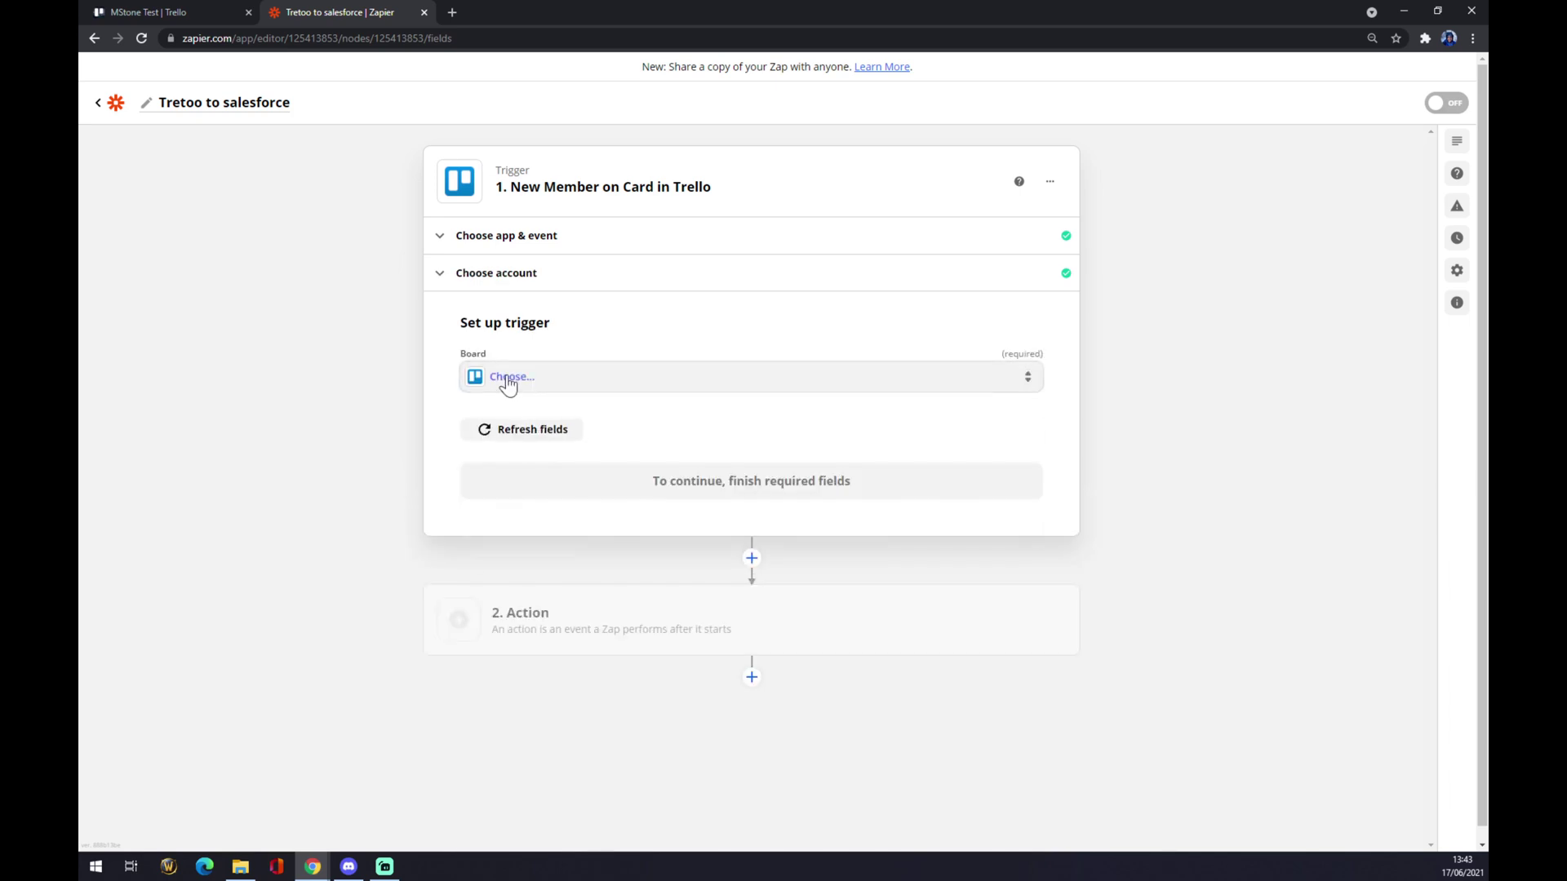
# Step: Choose MStone Test as the trigger's board and continue to Test trigger
pyautogui.click(508, 384)
pyautogui.click(172, 12)
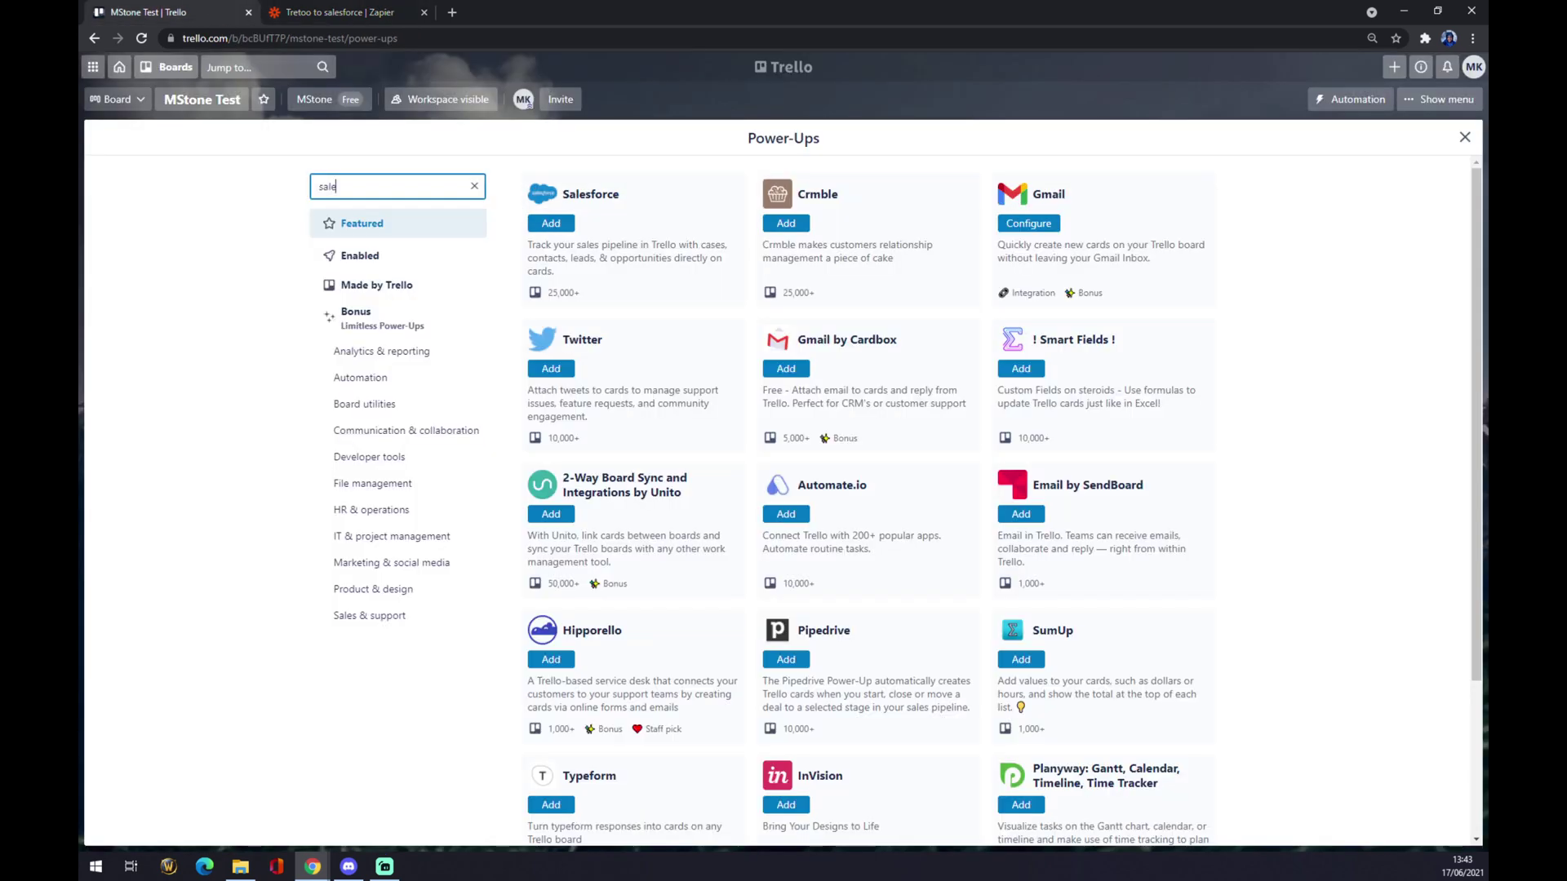
pyautogui.click(119, 67)
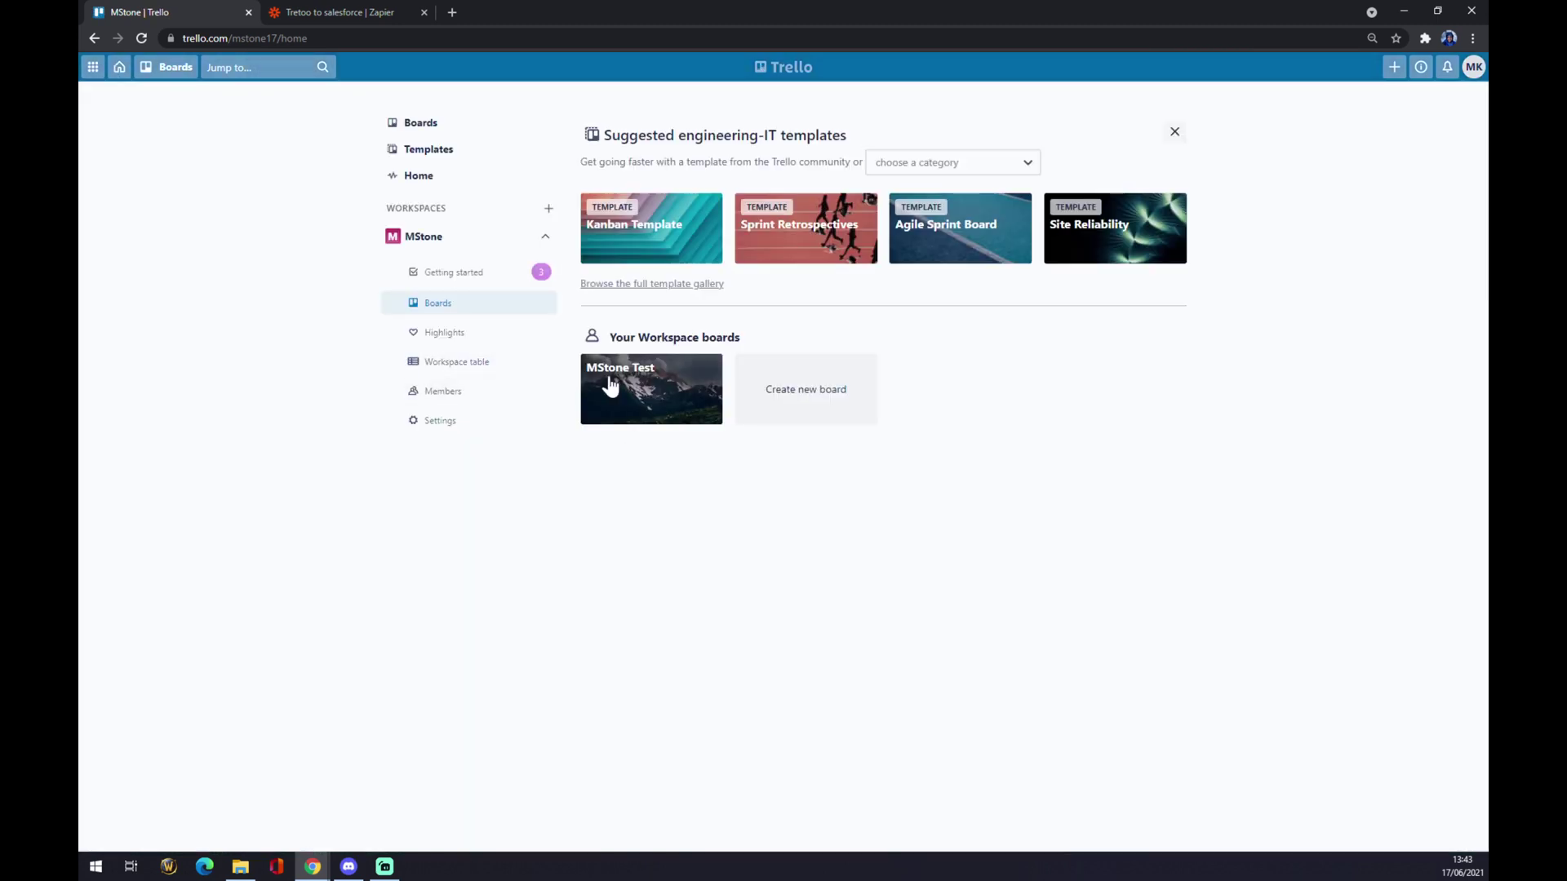
pyautogui.click(394, 12)
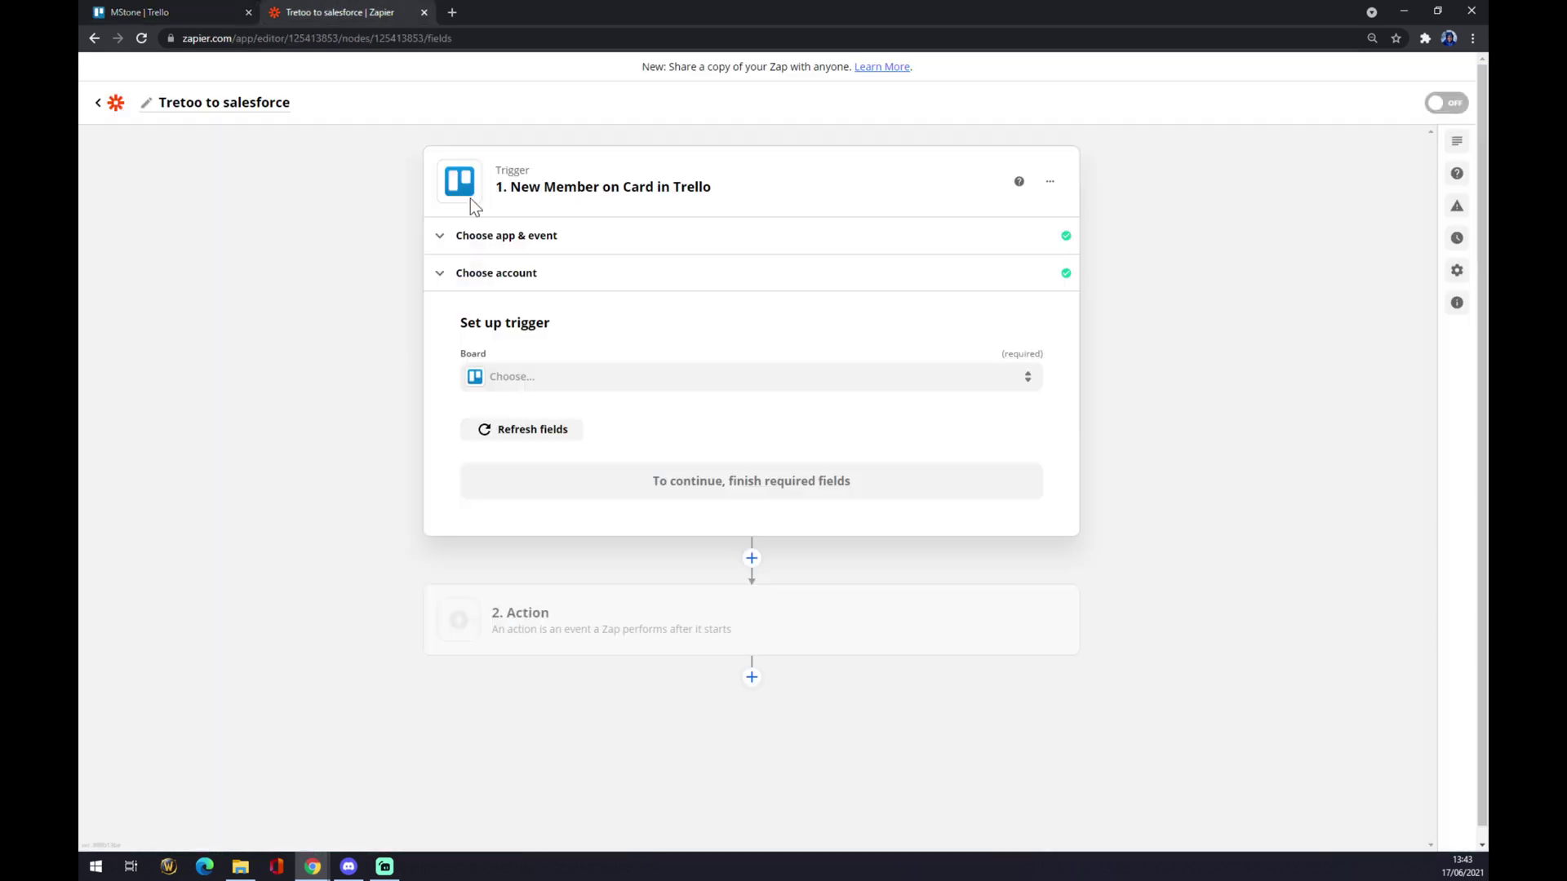
pyautogui.click(537, 384)
pyautogui.click(513, 512)
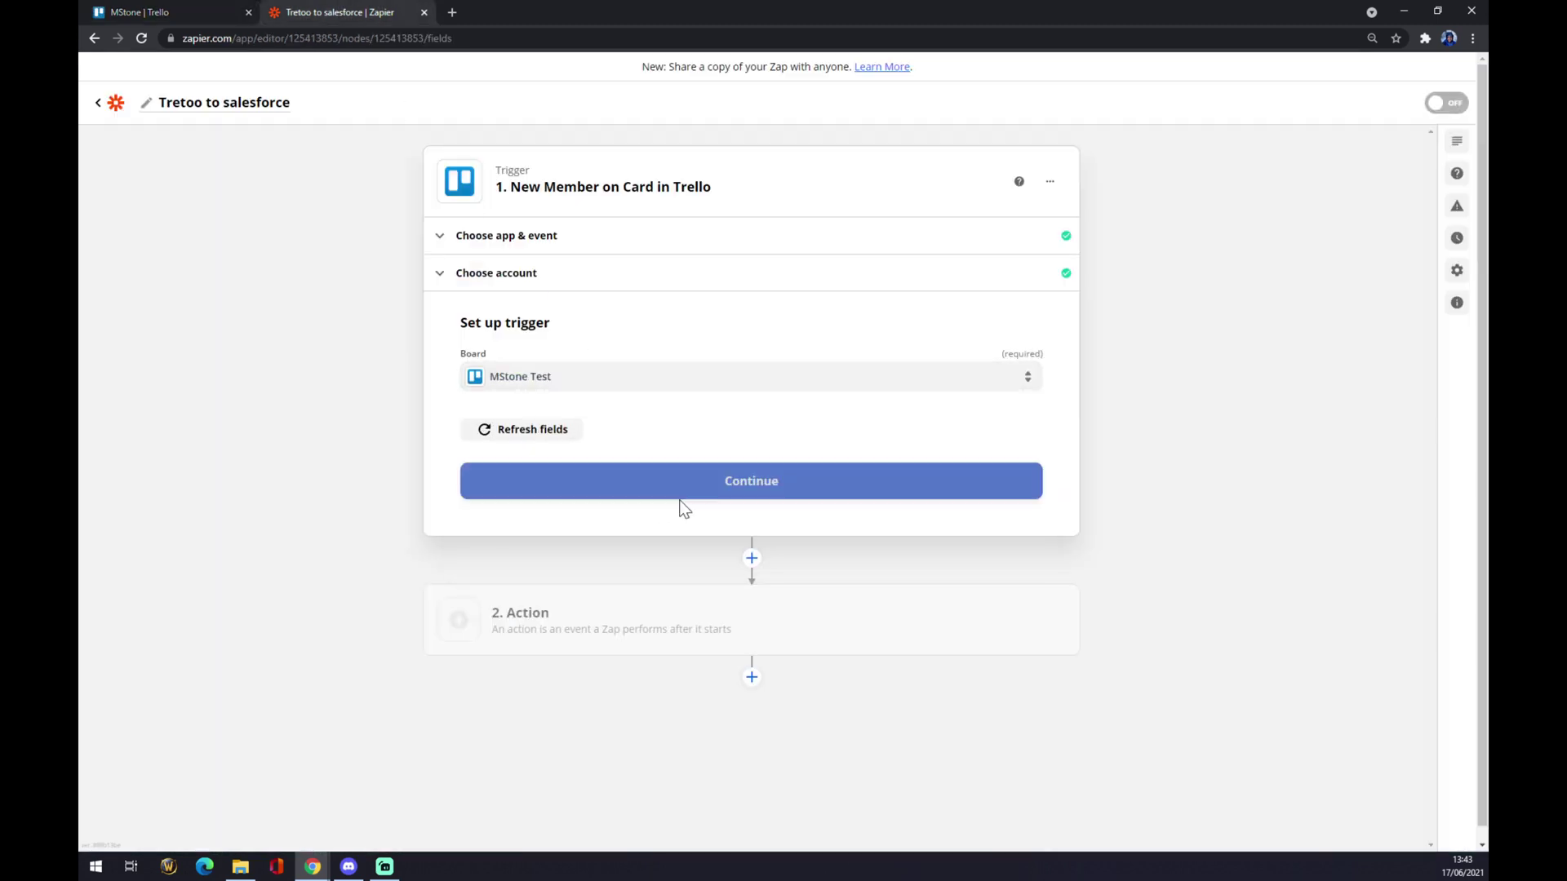
pyautogui.click(688, 489)
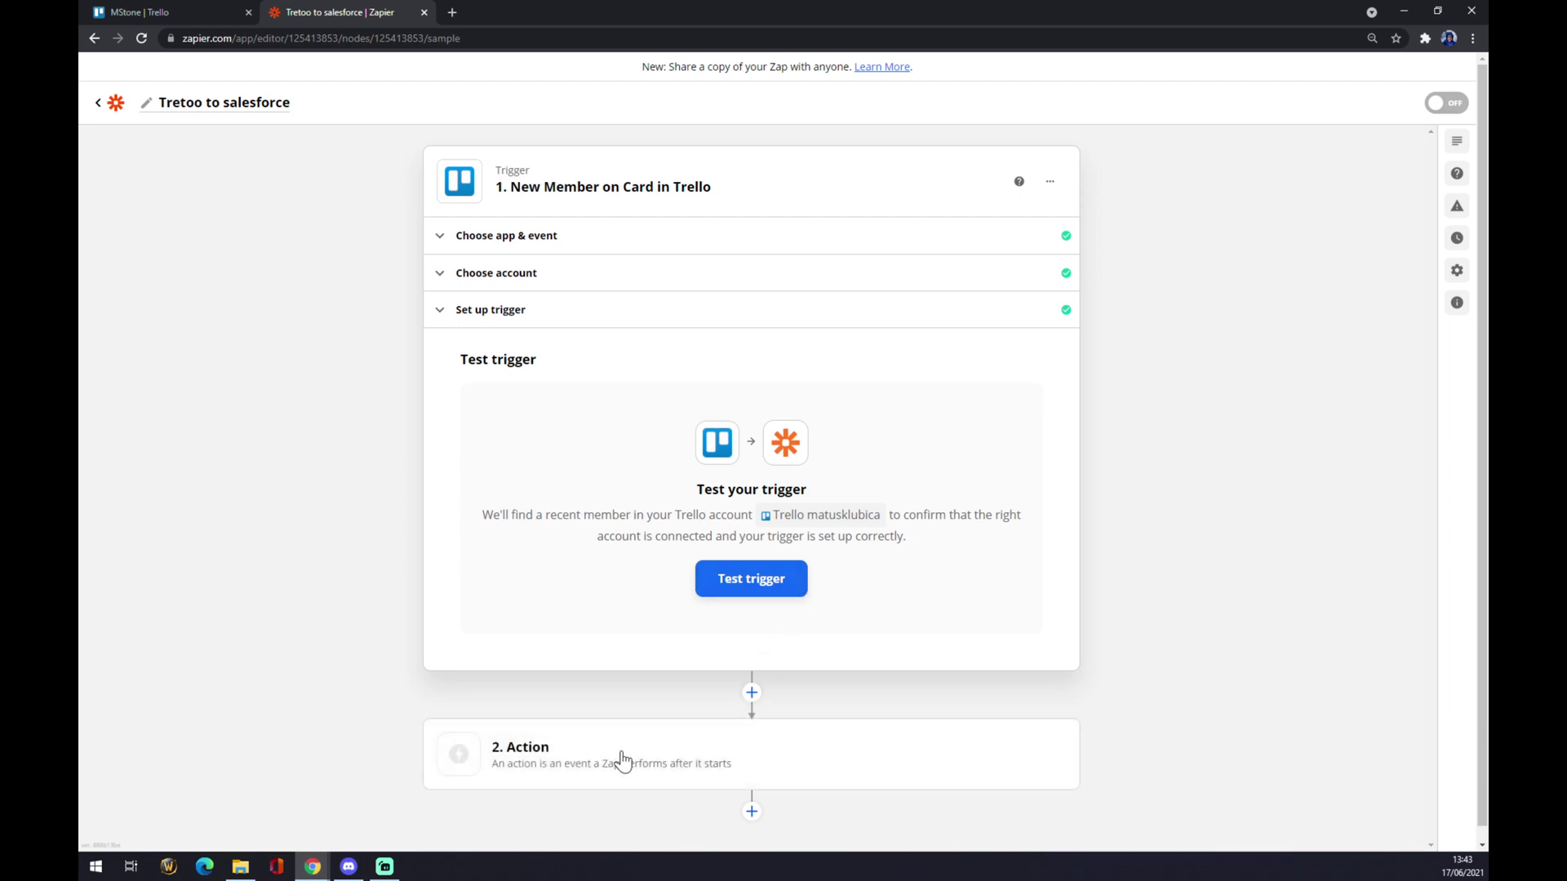
# Step: Make the action Salesforce with the Create Record event, then continue
pyautogui.click(589, 767)
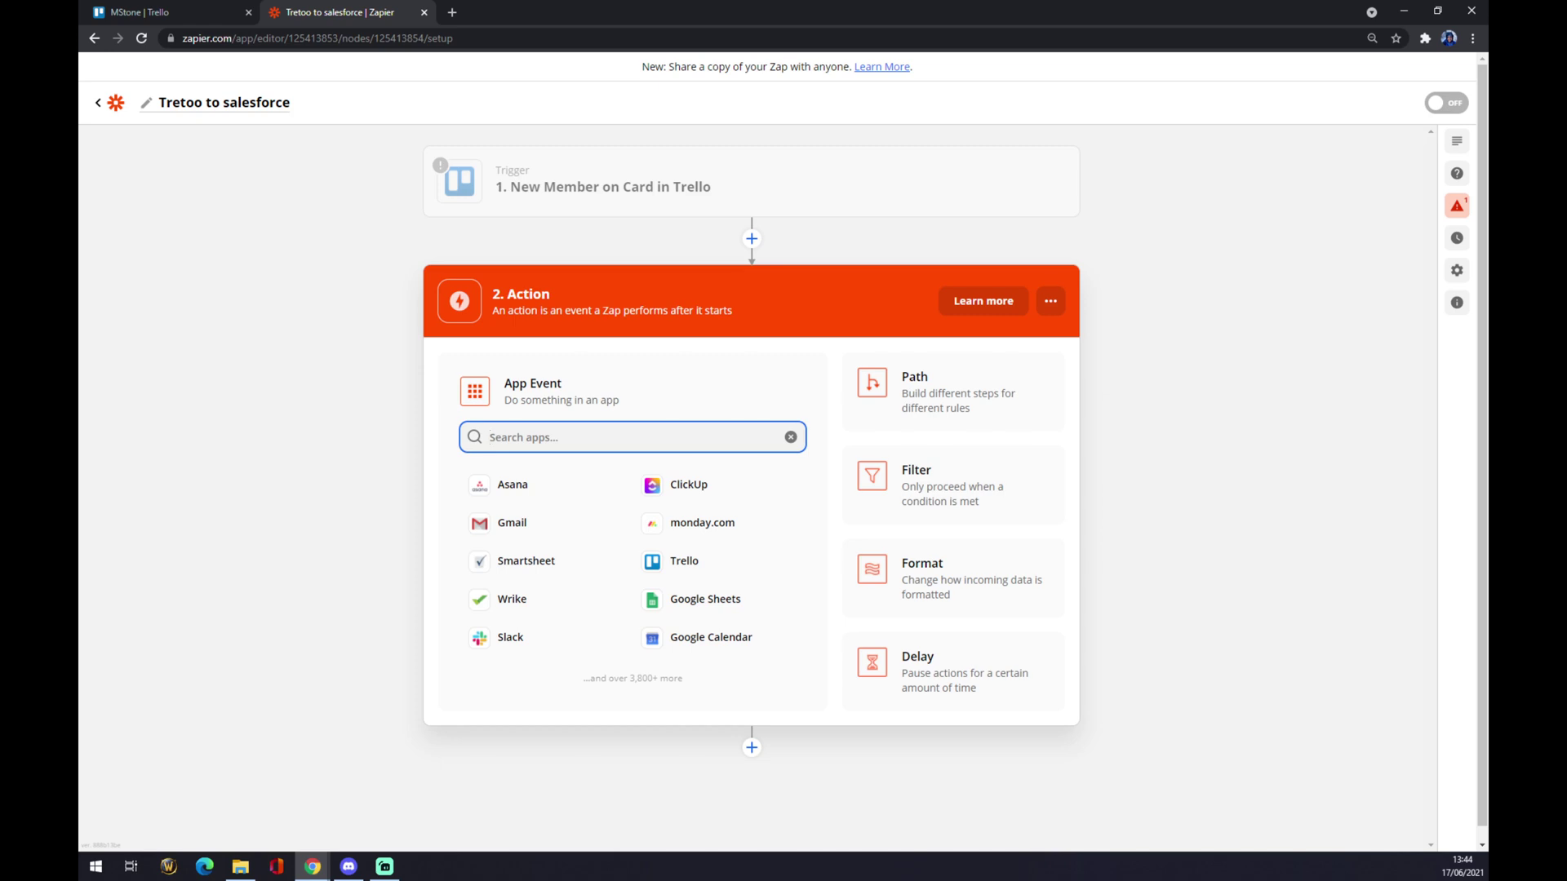
pyautogui.write('sales')
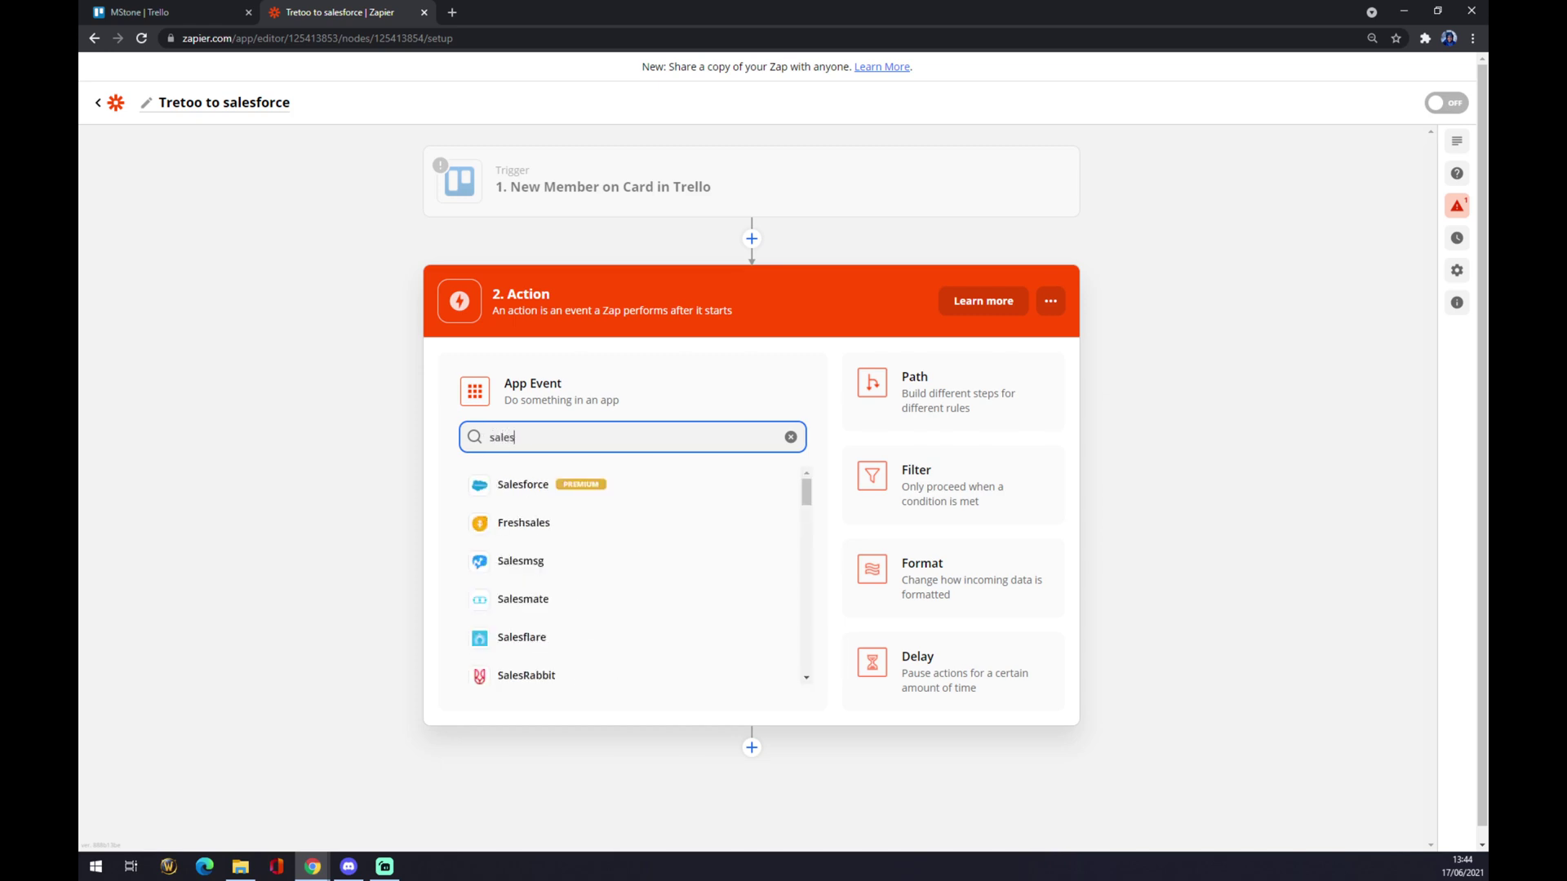
pyautogui.click(530, 489)
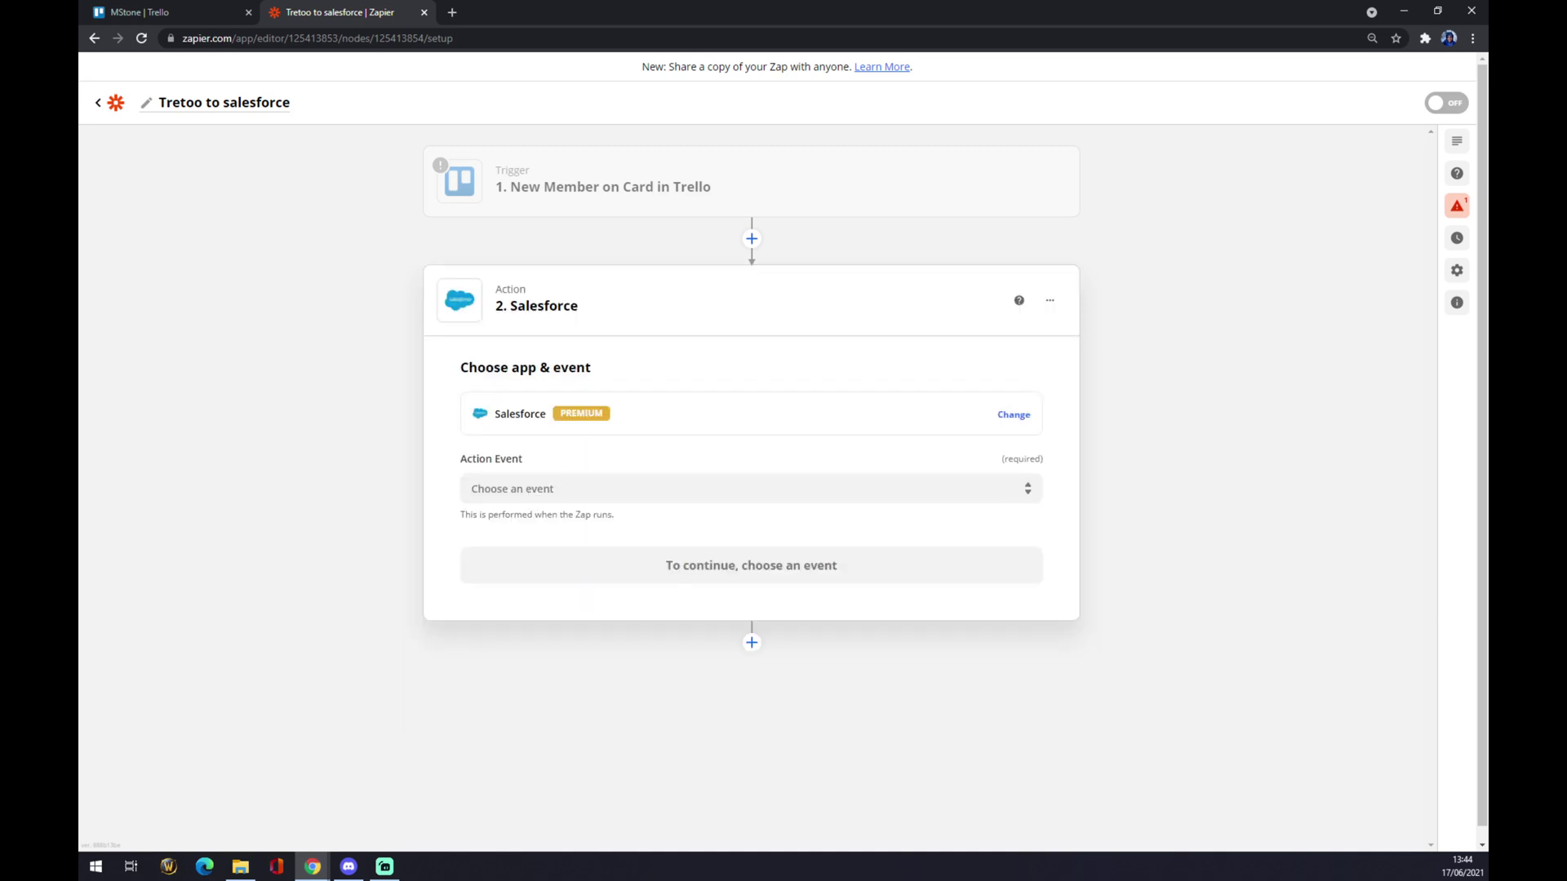
pyautogui.click(530, 489)
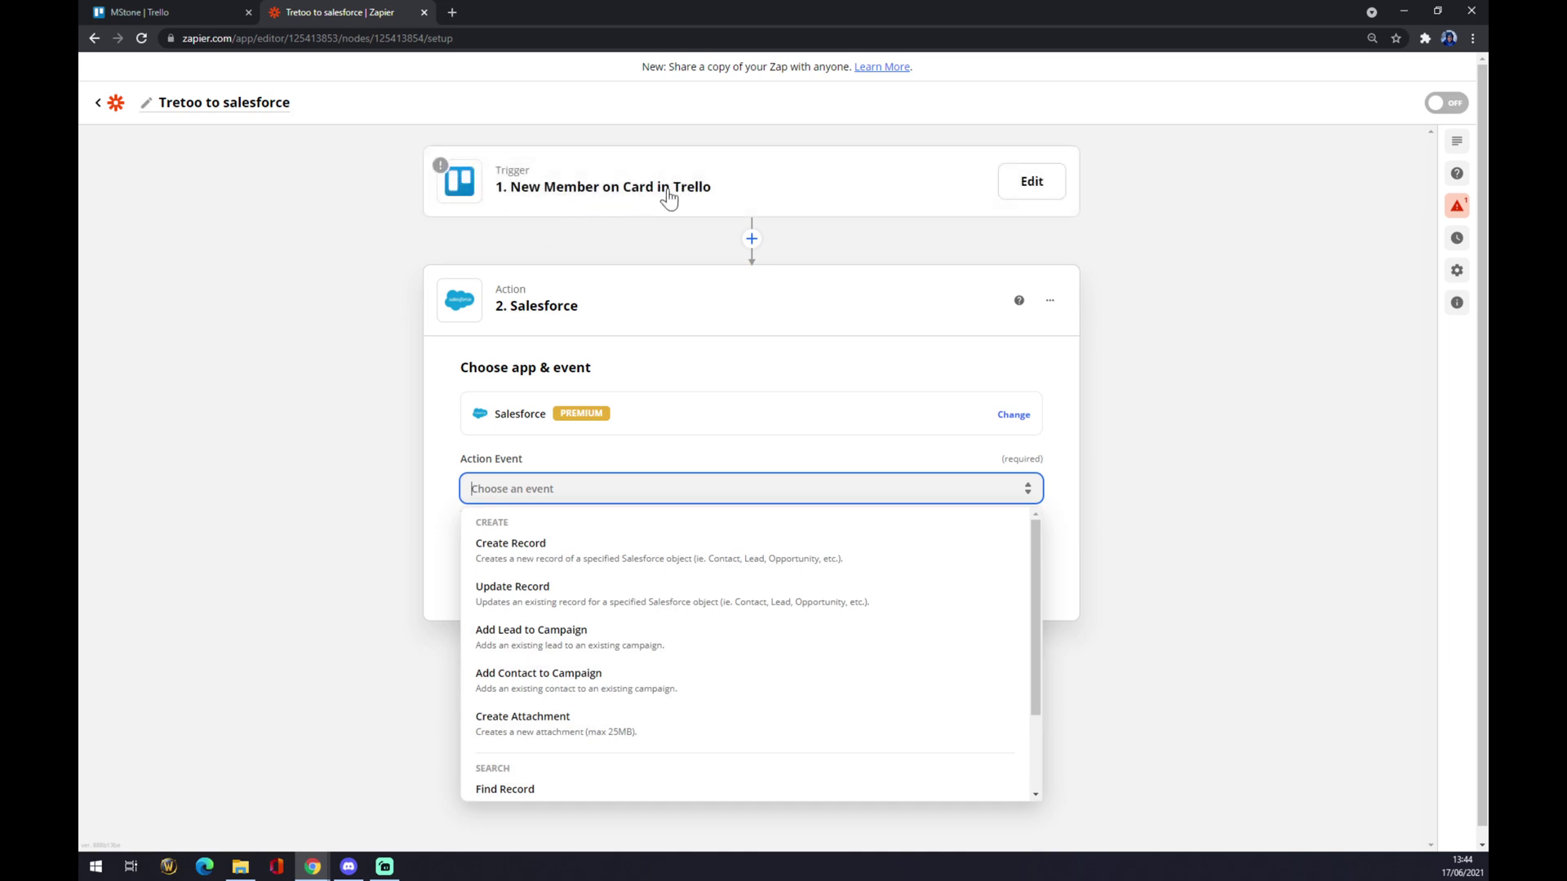
pyautogui.click(534, 560)
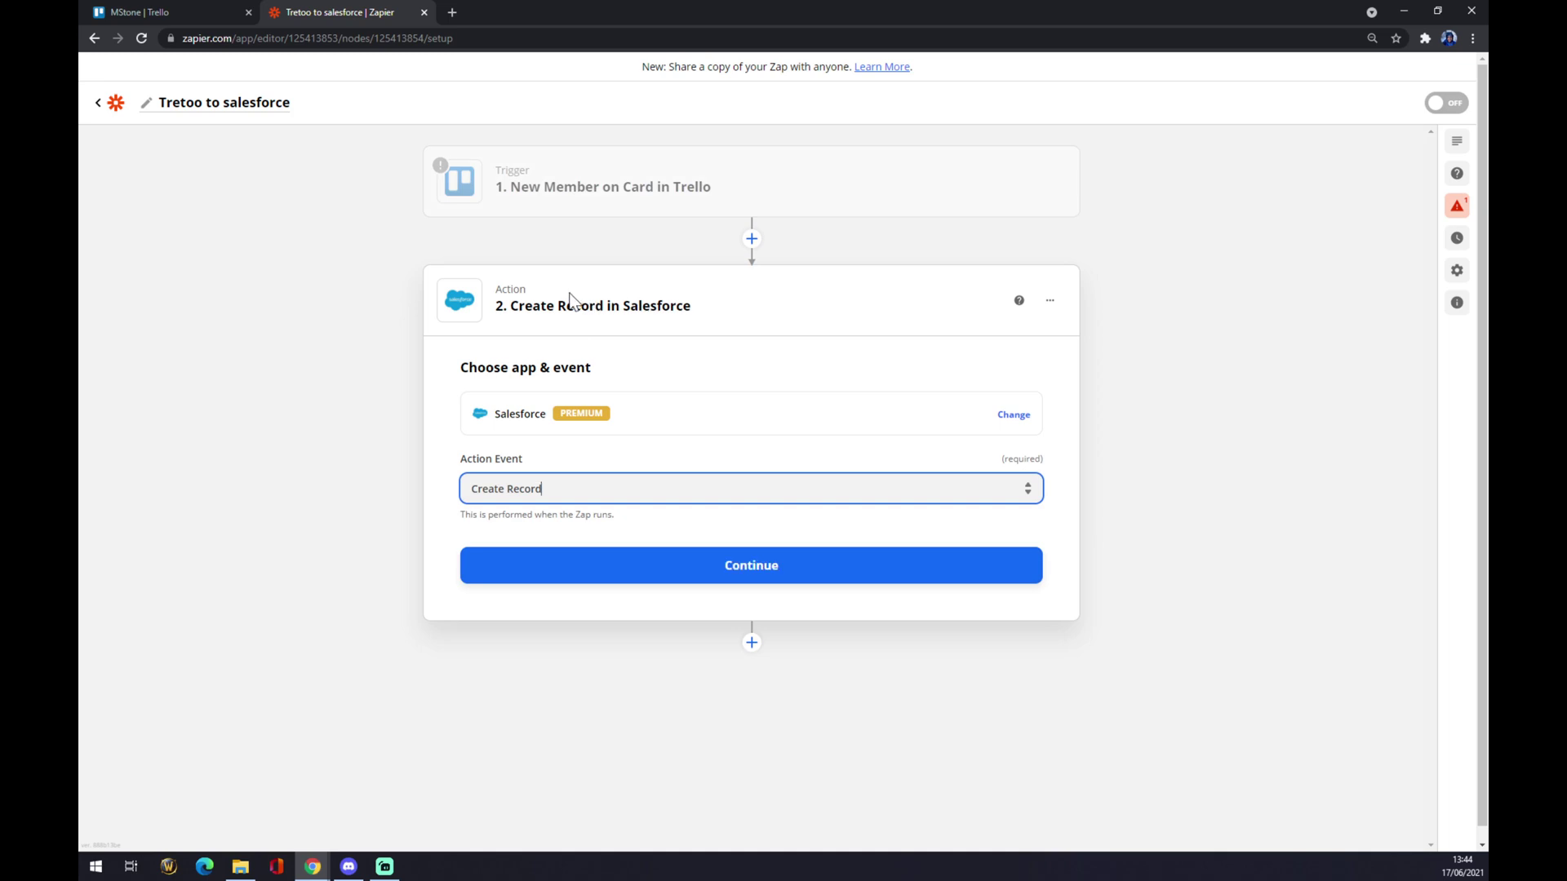
pyautogui.click(731, 573)
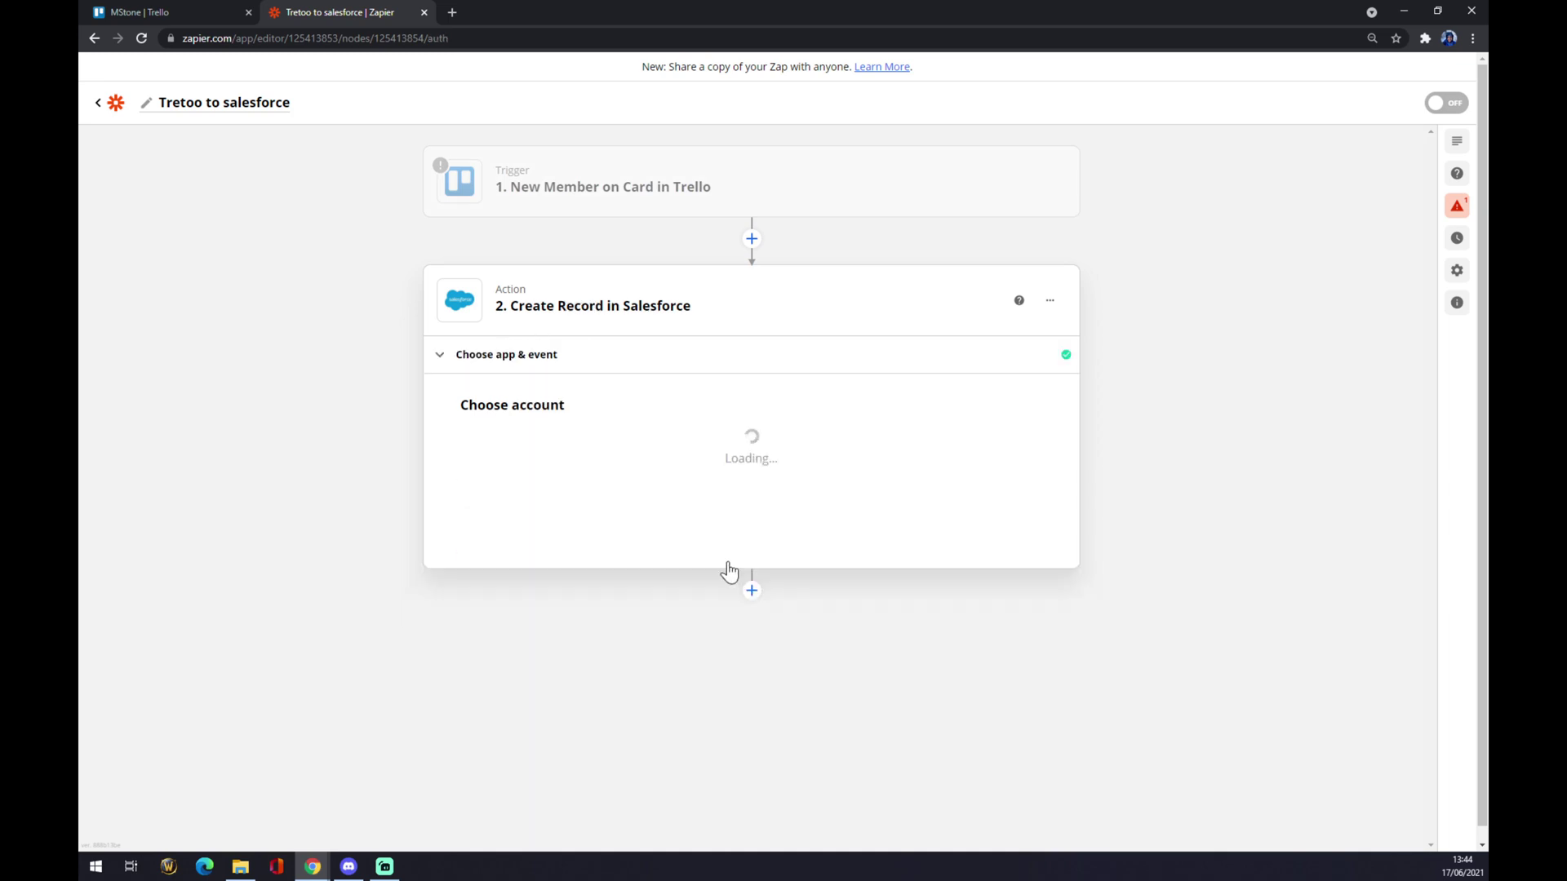